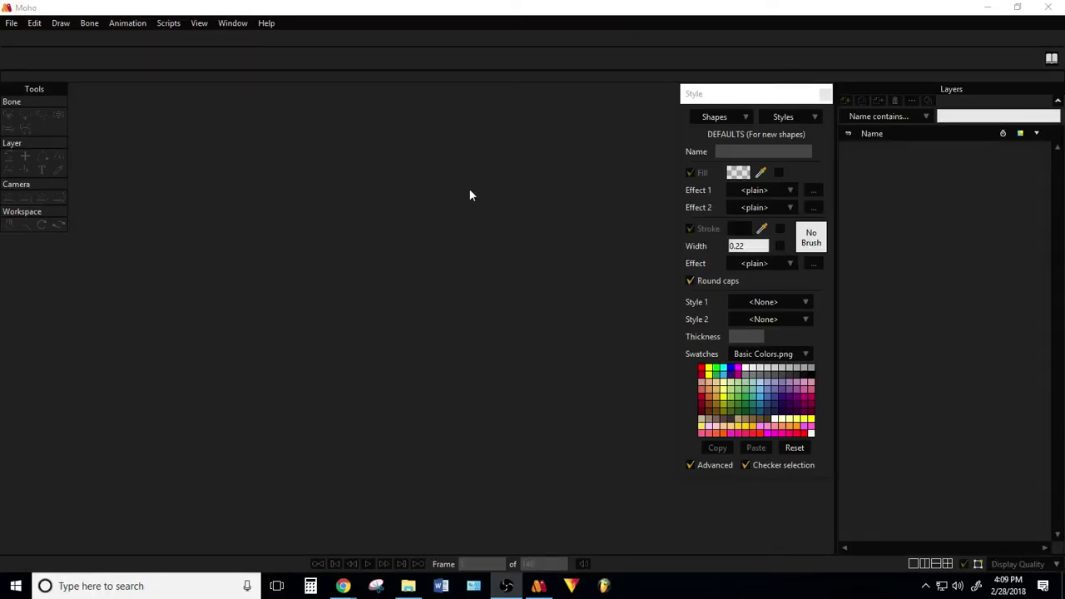
Open the Switch Selection window from the Window menu and move it aside.
click(35, 23)
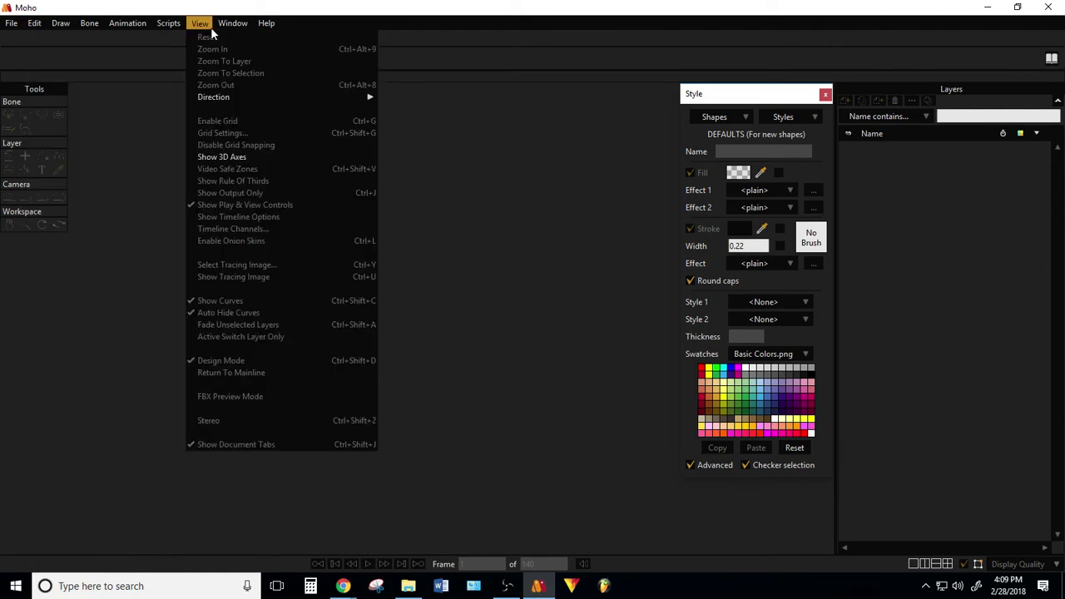
mouse_move(230, 24)
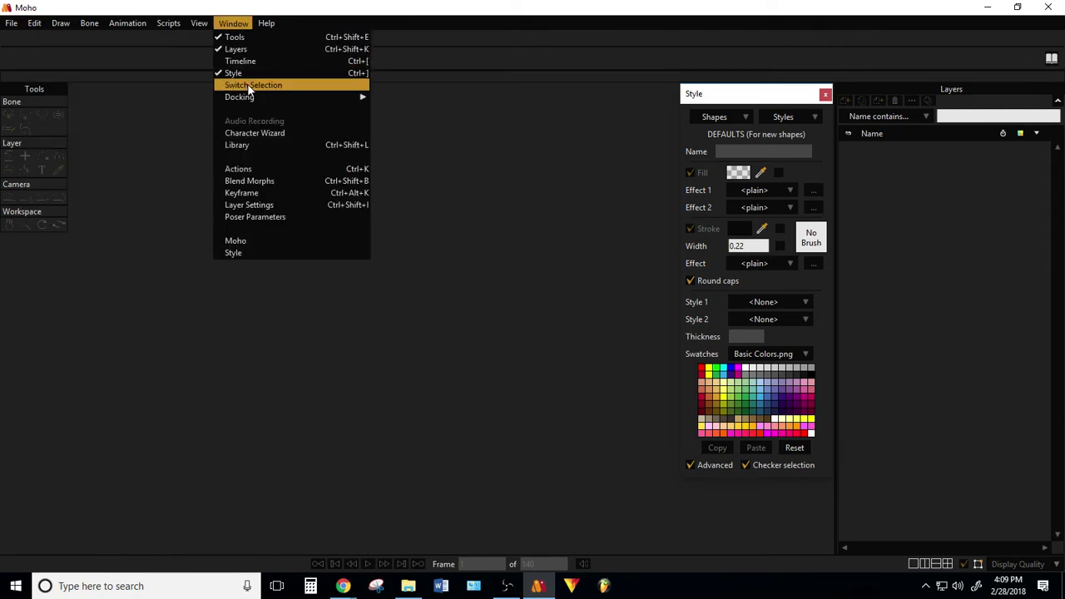
click(850, 133)
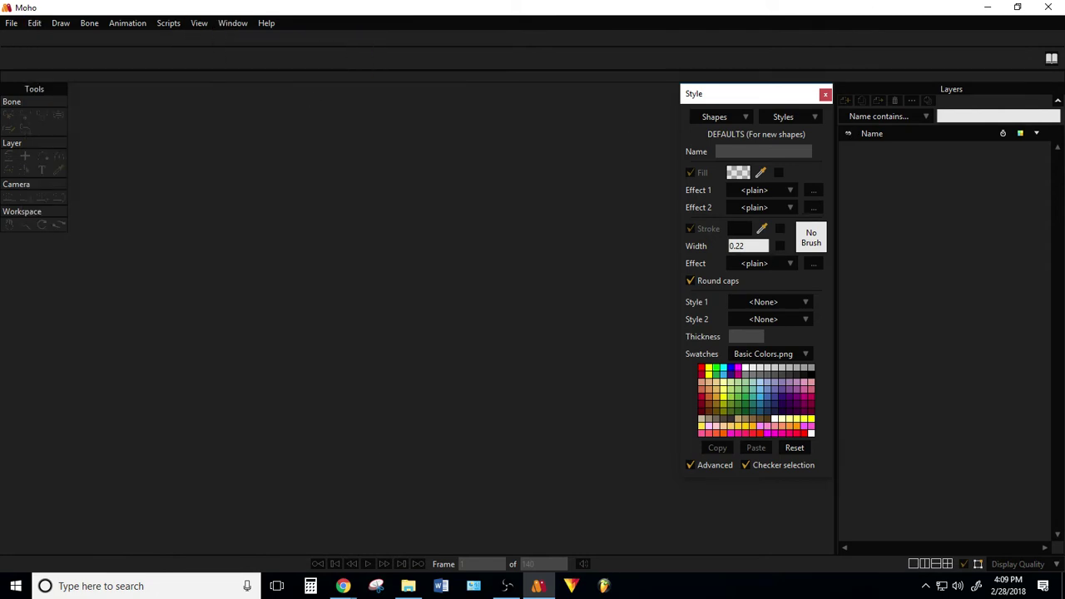
drag(544, 142, 409, 153)
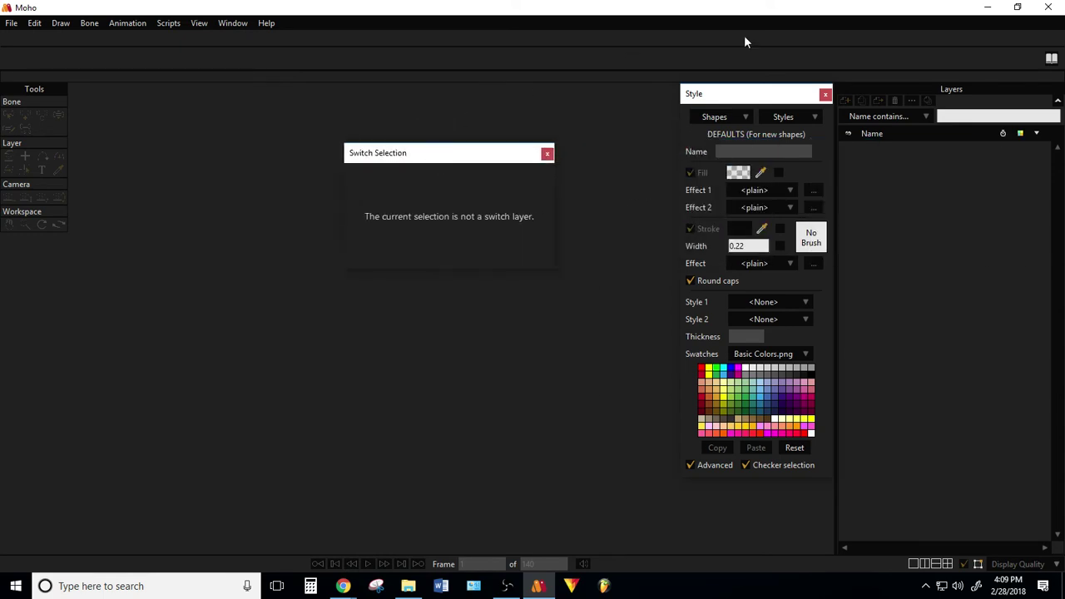
Open the content Library and move the Switch Selection window out from behind it.
click(1052, 57)
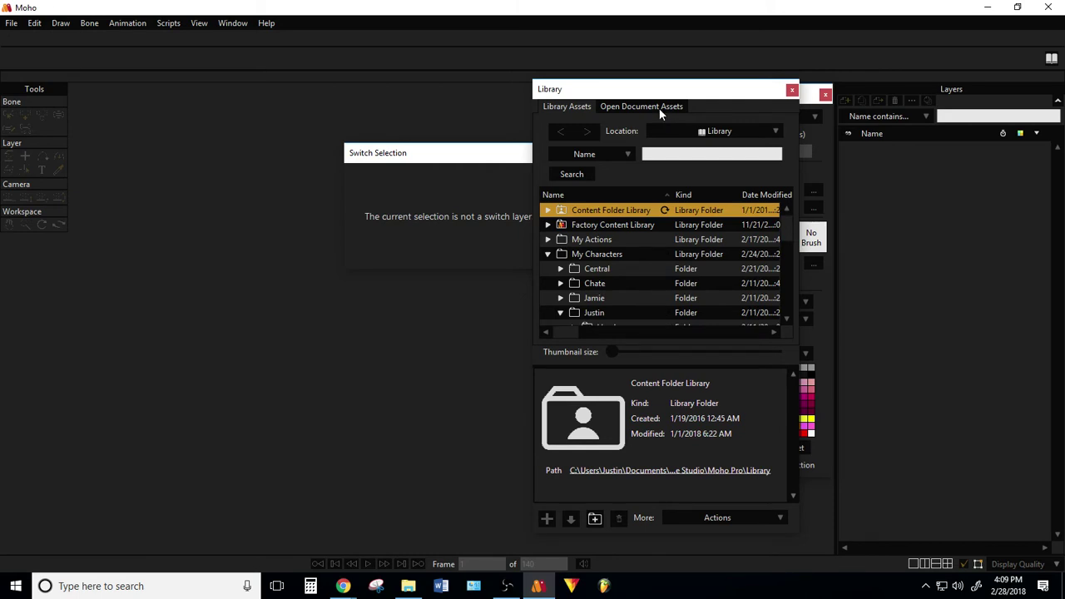
scroll(562, 278, down, 3)
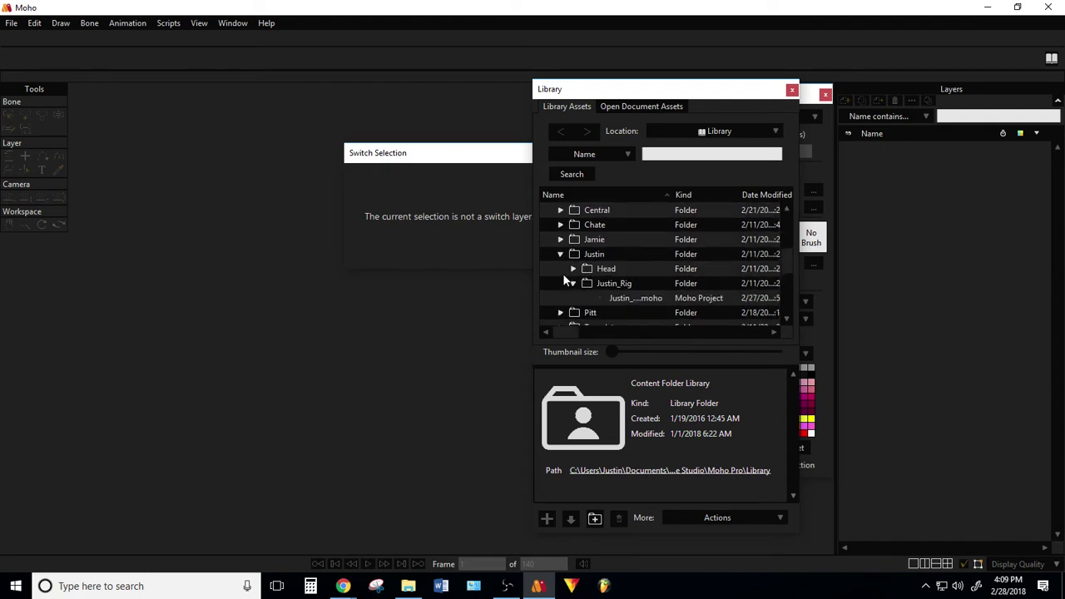
scroll(563, 278, down, 1)
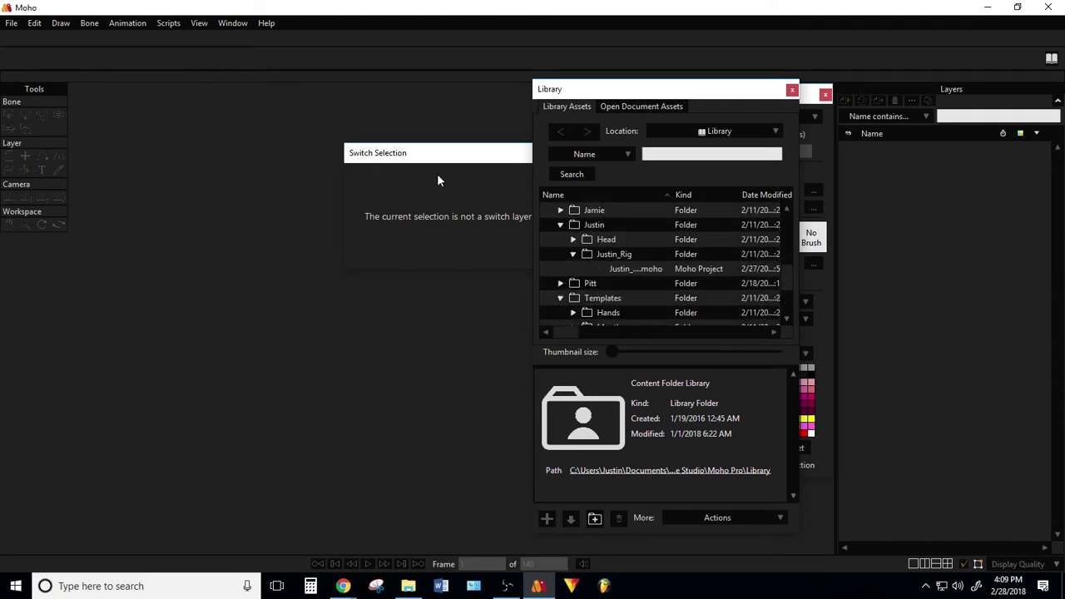
drag(441, 156, 278, 151)
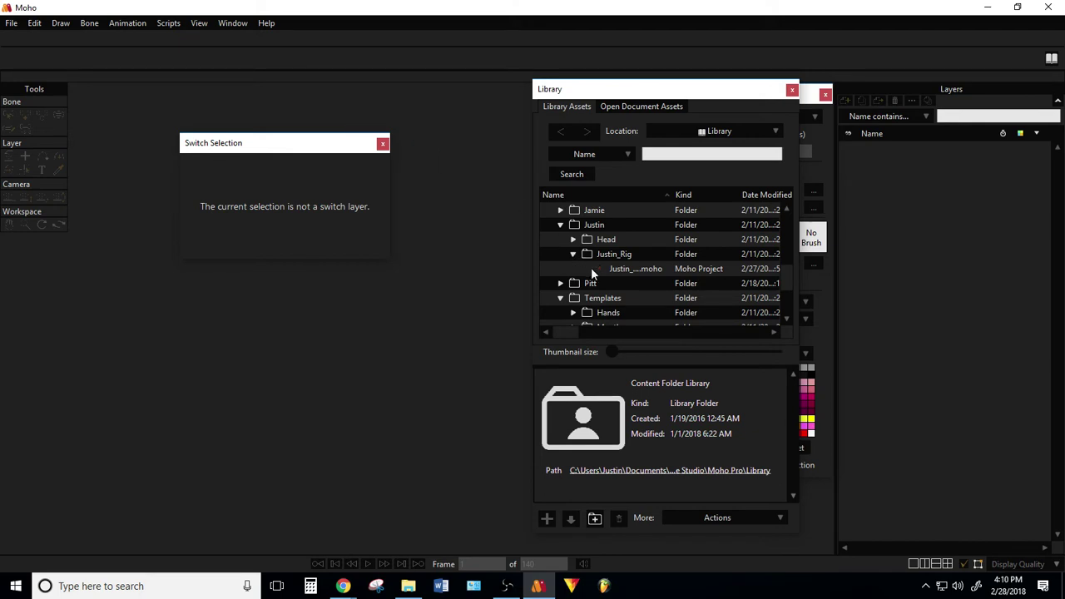
Expand Templates > Mouth and bring up the context menu for Male Mouth.moho.
scroll(585, 275, down, 2)
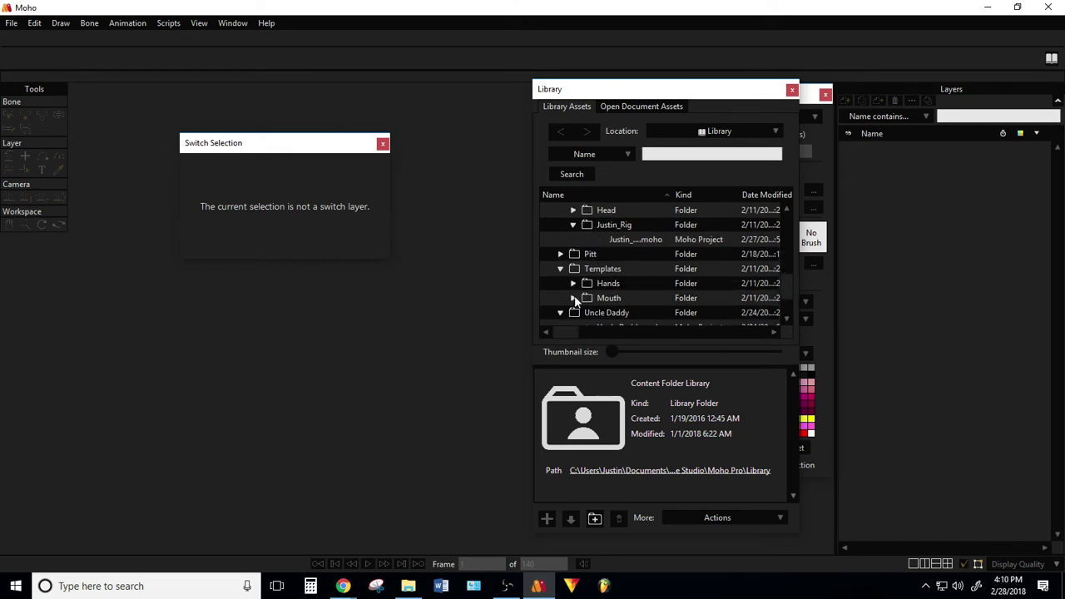
click(572, 298)
scroll(607, 287, down, 2)
click(625, 282)
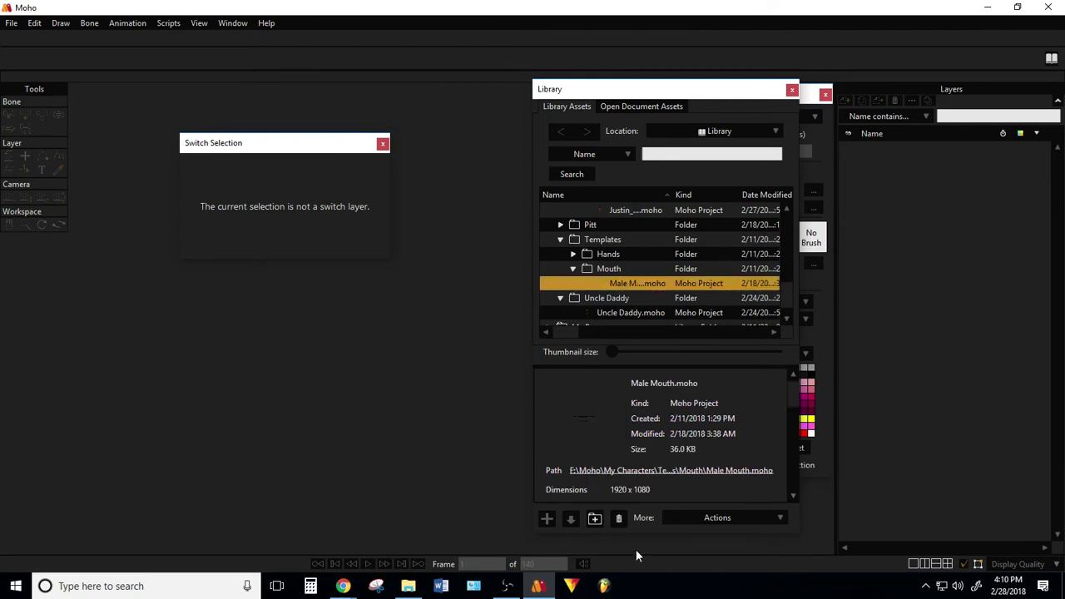
right_click(616, 287)
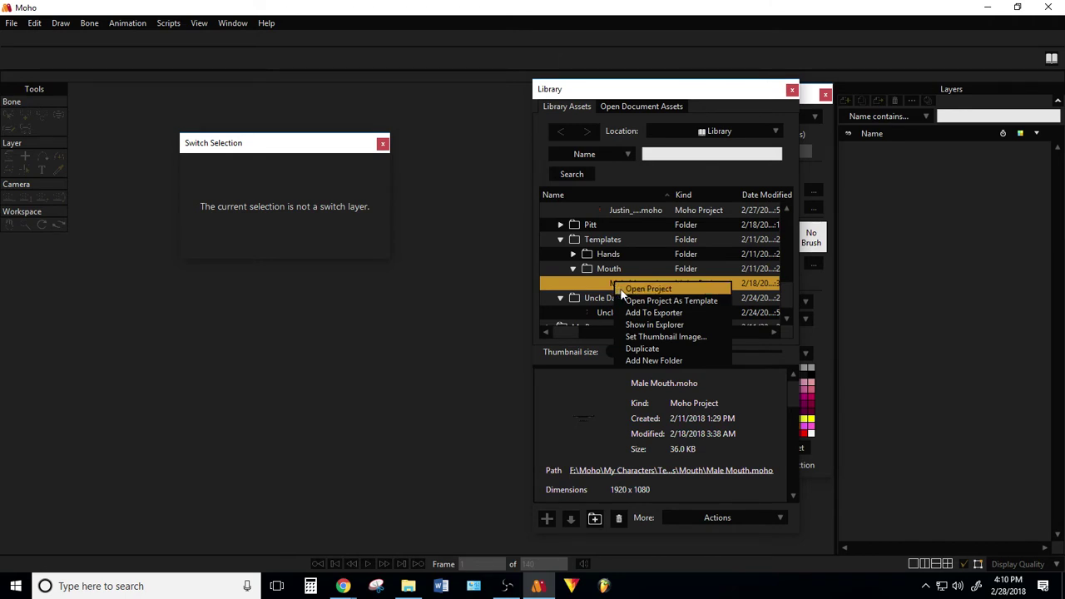
Open the Male Mouth.moho project and reposition its switch window.
click(620, 288)
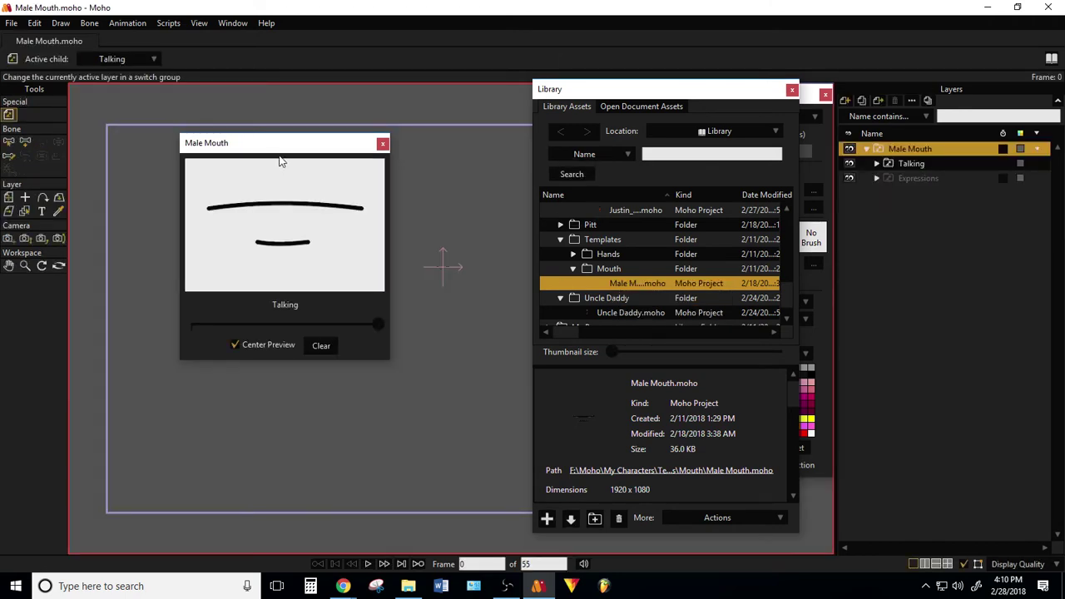
drag(273, 154, 268, 211)
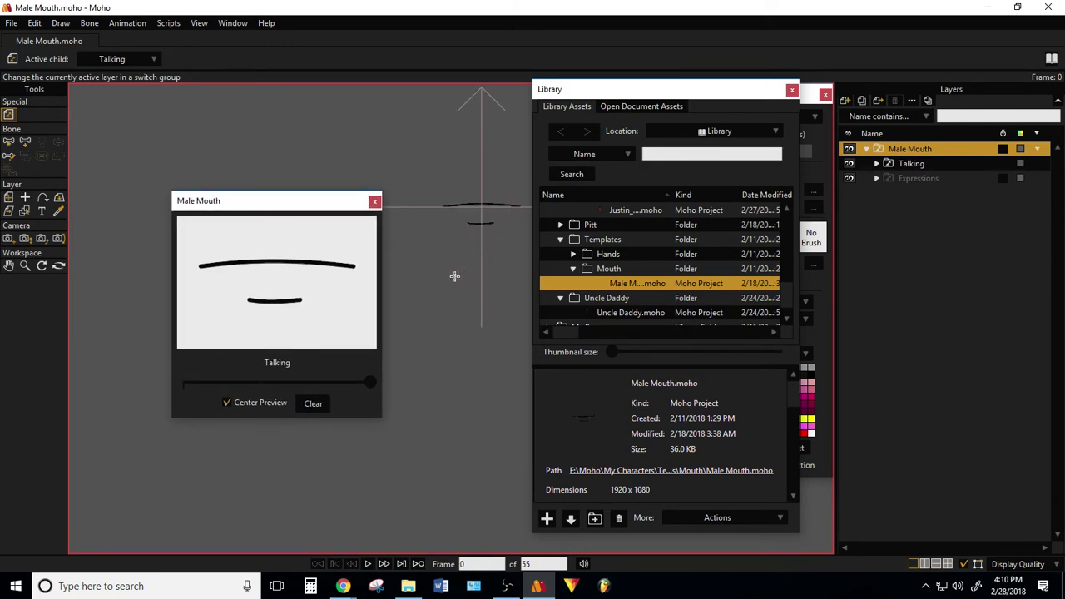
scroll(411, 375, up, 3)
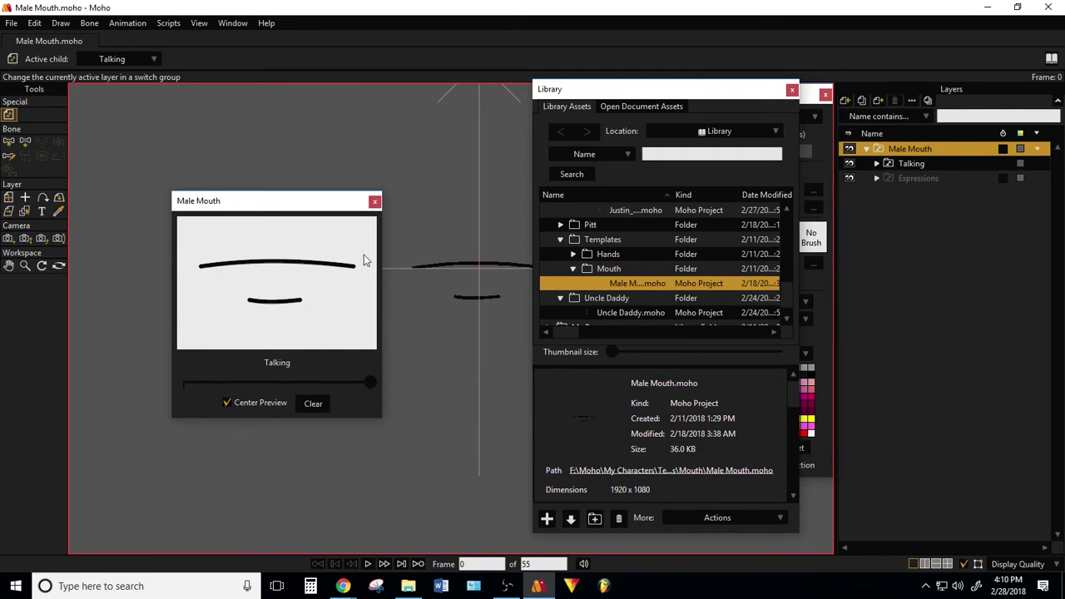
Close the Library, recentre the mouth on the canvas and show the Timeline.
click(733, 110)
drag(732, 110, 749, 108)
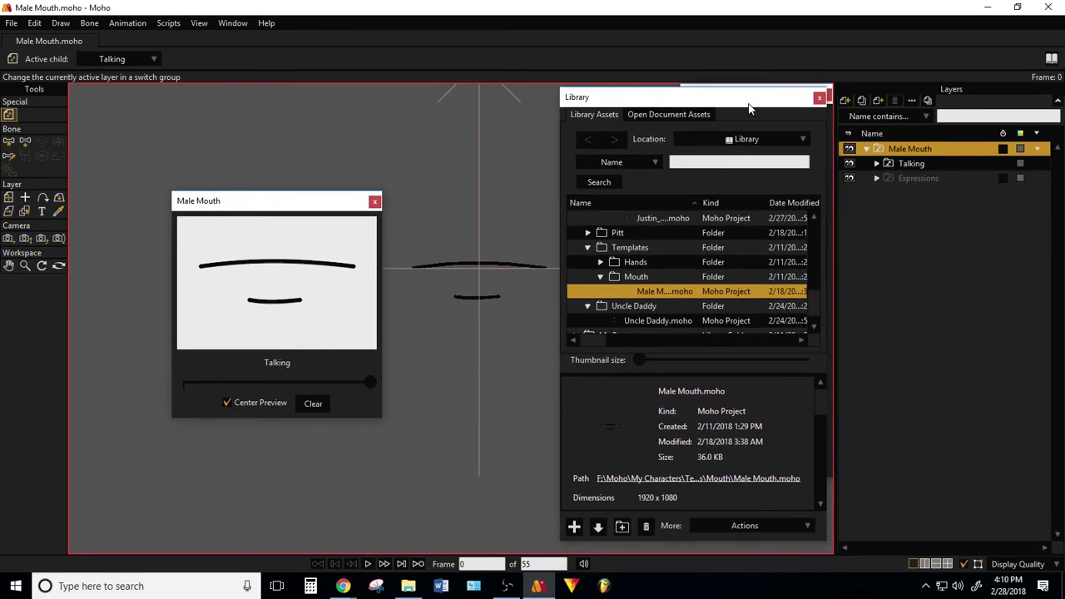
click(819, 98)
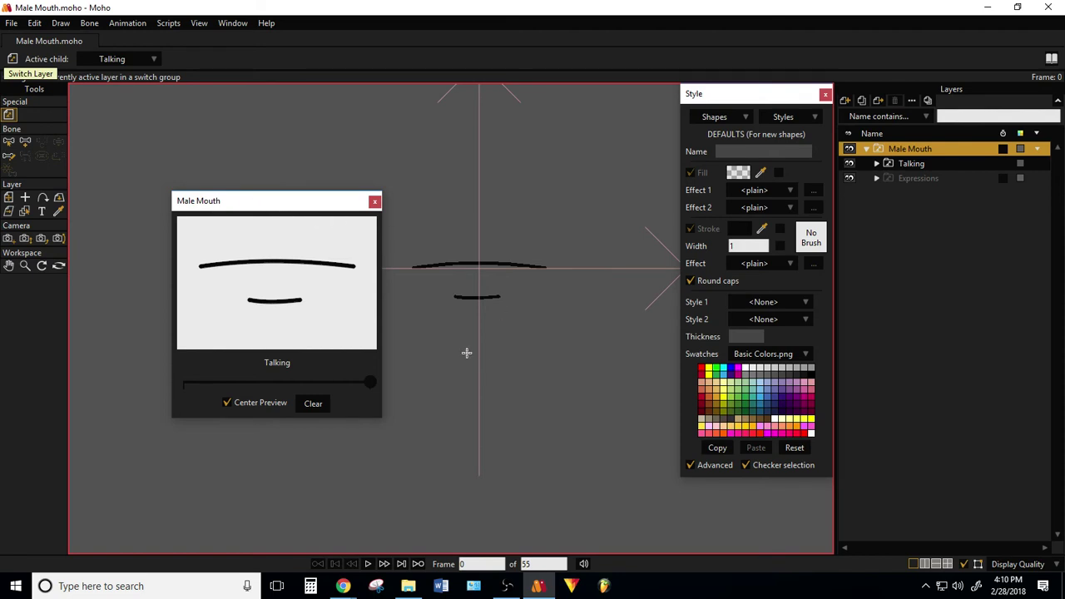
scroll(473, 245, up, 4)
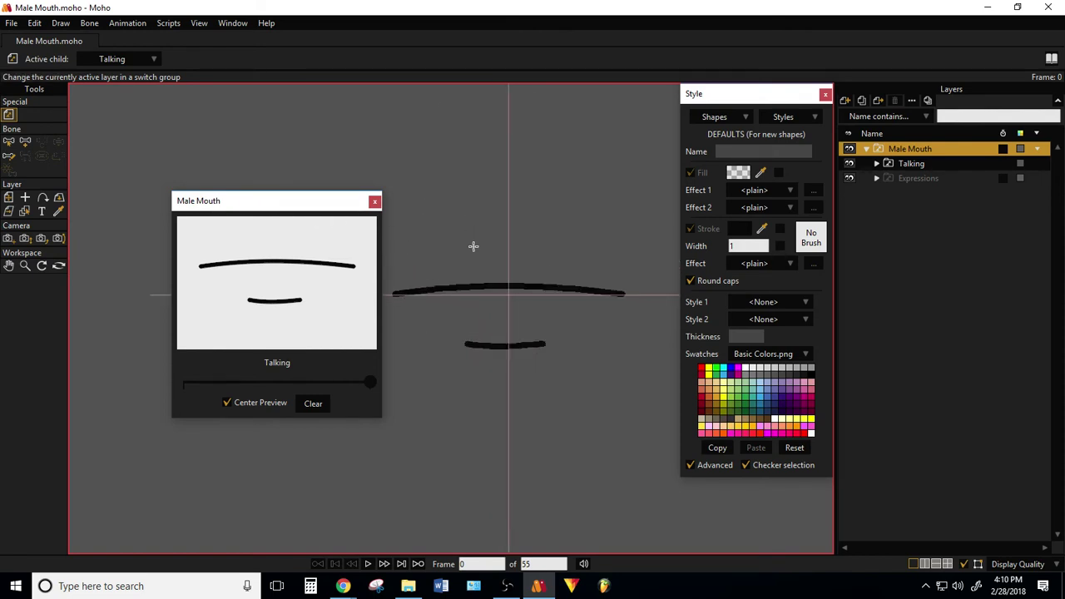
drag(474, 246, 478, 228)
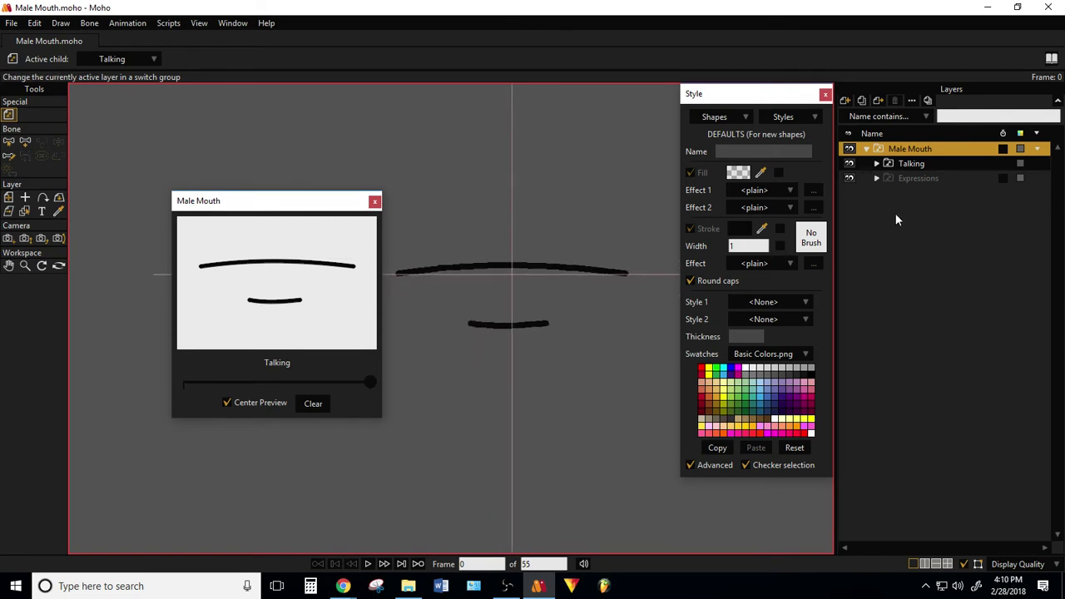
key(ctrl+t)
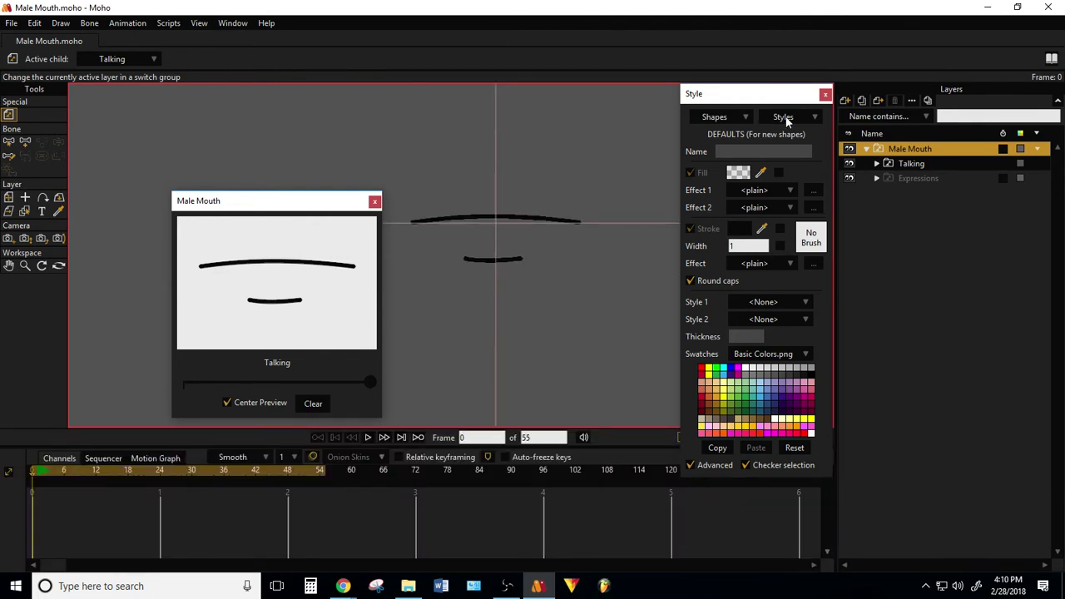
Close the Style panel, widen the canvas toward the Layers panel and move the switch window up.
drag(791, 98, 755, 101)
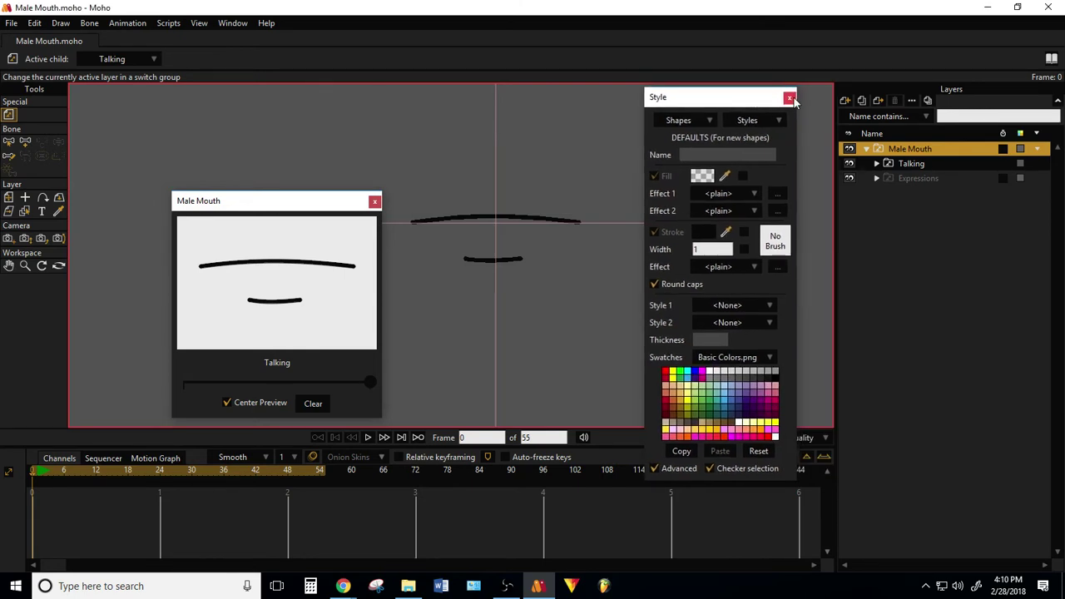
click(790, 98)
drag(832, 189, 872, 223)
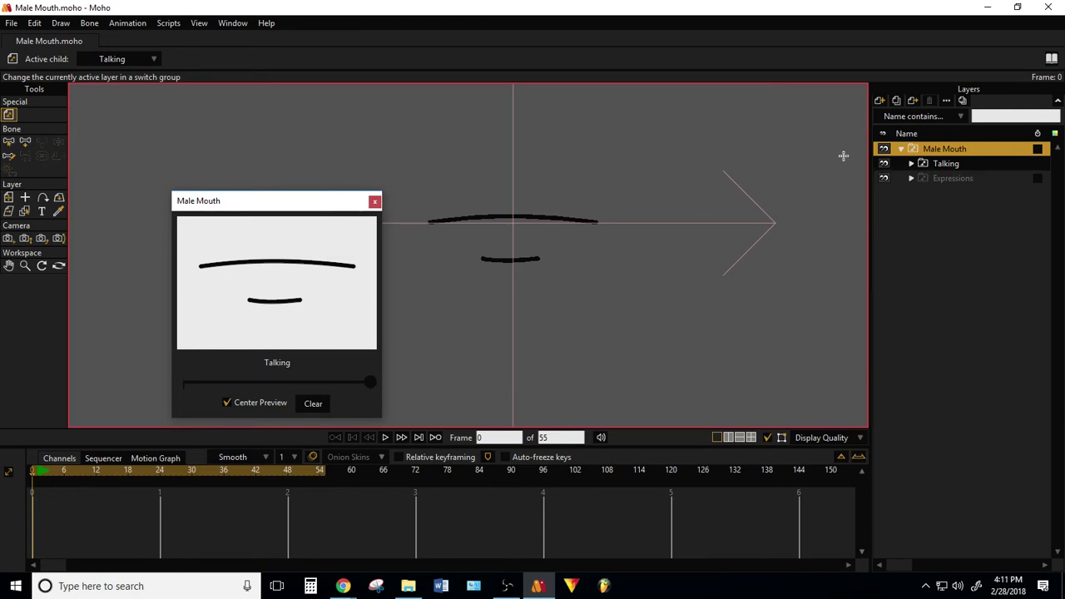
drag(305, 207, 333, 155)
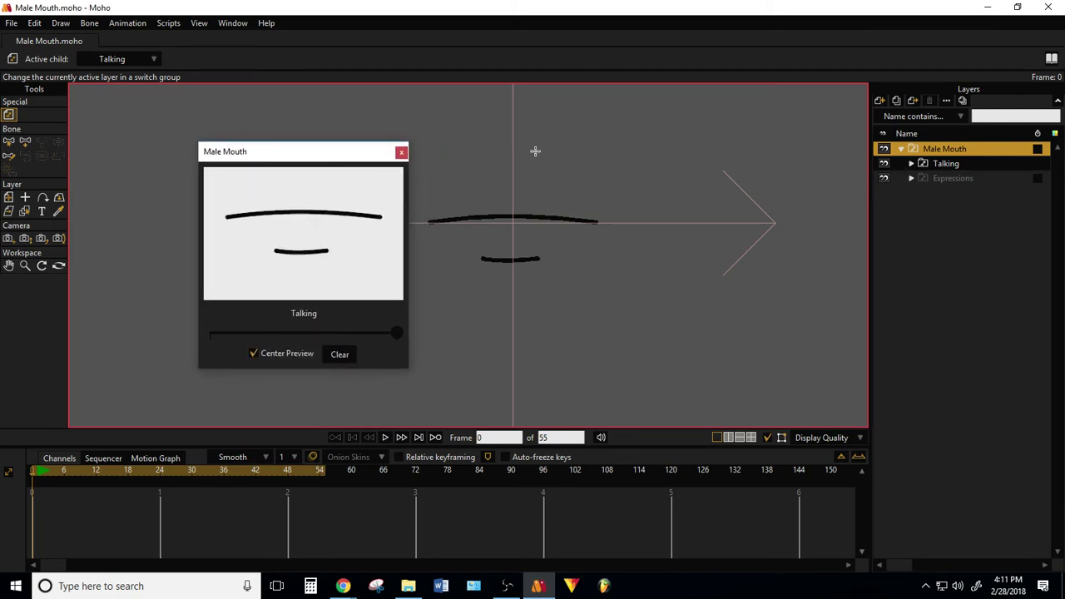
Select the Talking layer and slide its switch selection to the left end, making mbp active.
click(930, 163)
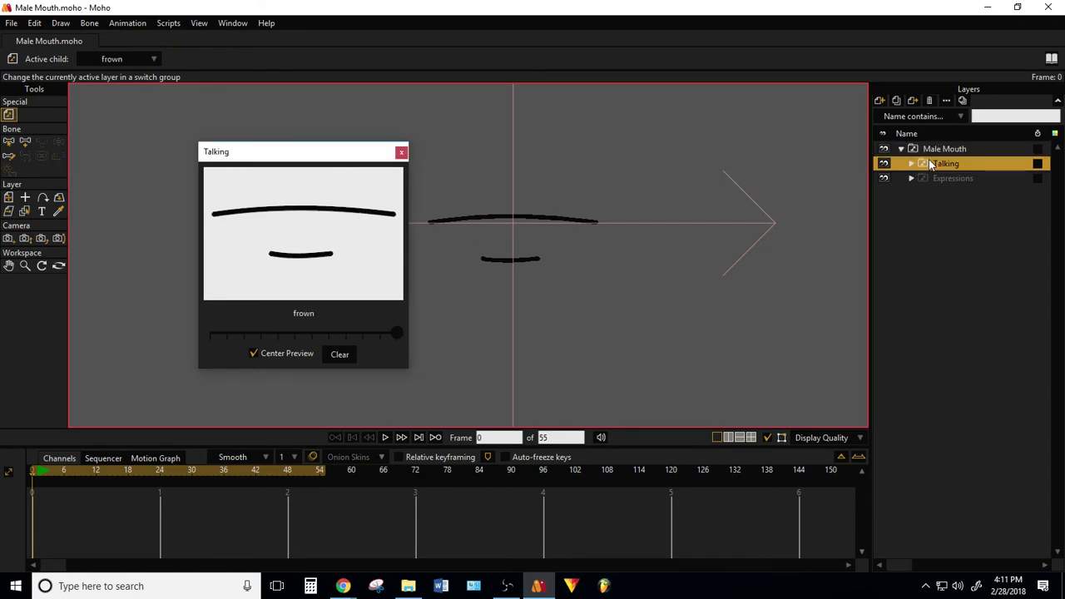
drag(291, 157, 268, 159)
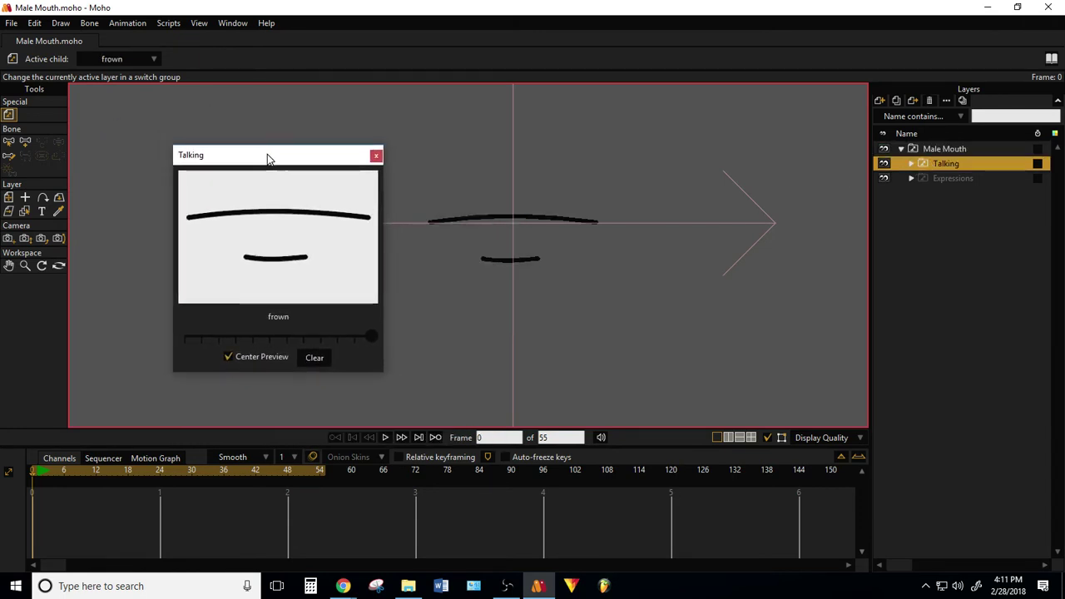
click(966, 150)
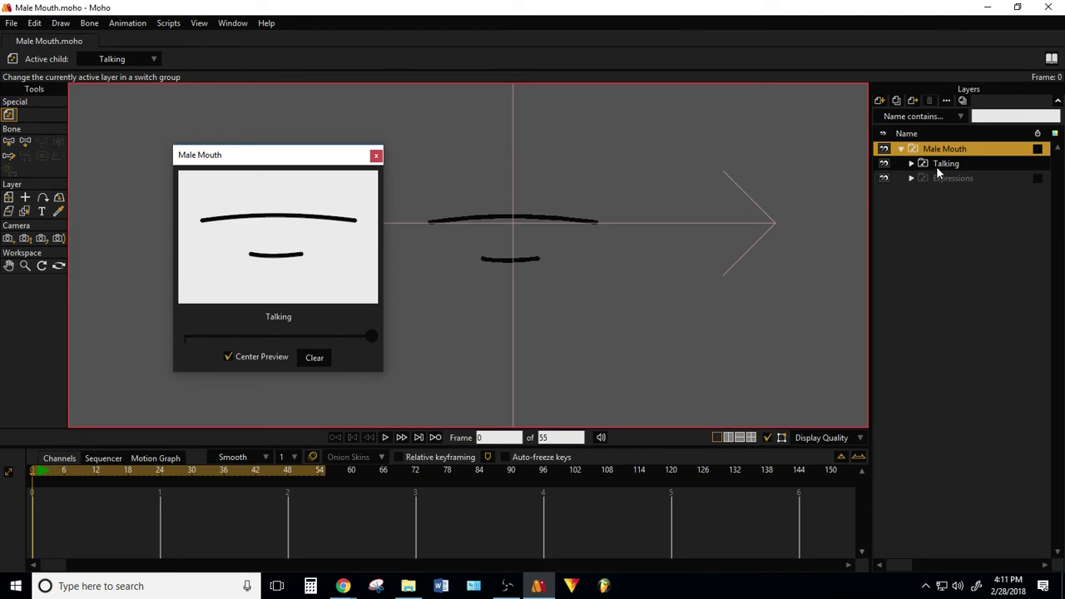
click(937, 168)
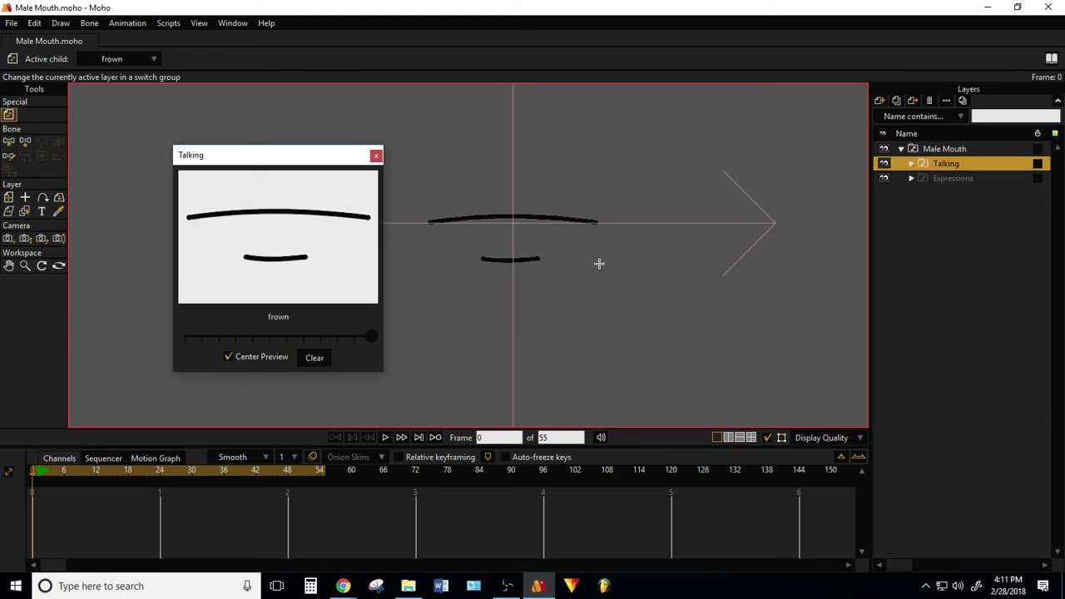
mouse_move(366, 336)
mouse_down()
mouse_move(200, 345)
mouse_move(363, 338)
mouse_move(317, 346)
mouse_move(192, 340)
mouse_move(260, 324)
mouse_move(372, 336)
mouse_up()
drag(347, 338, 164, 343)
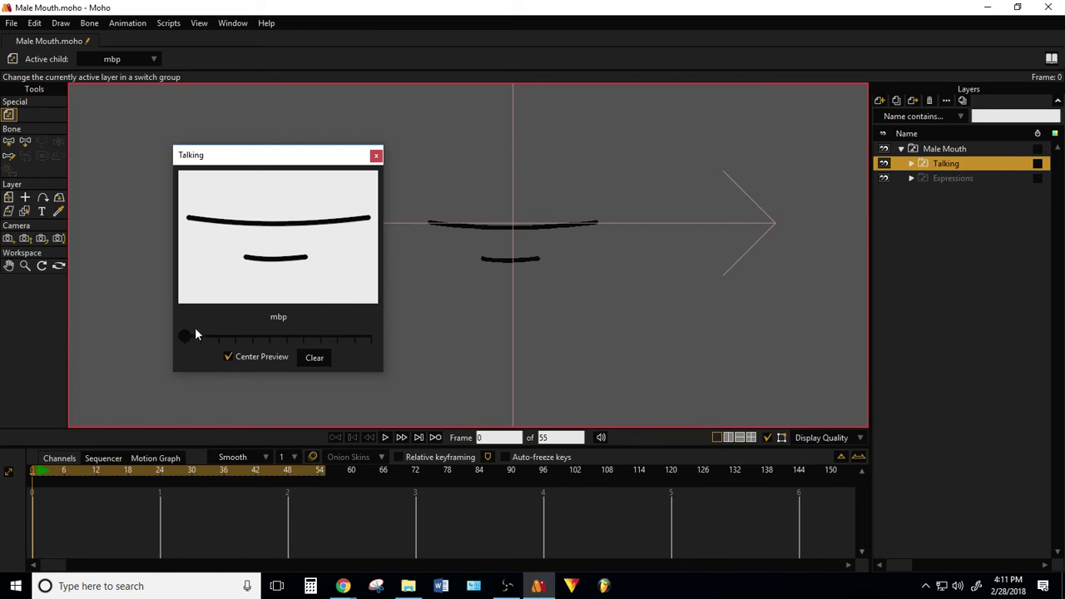
click(943, 177)
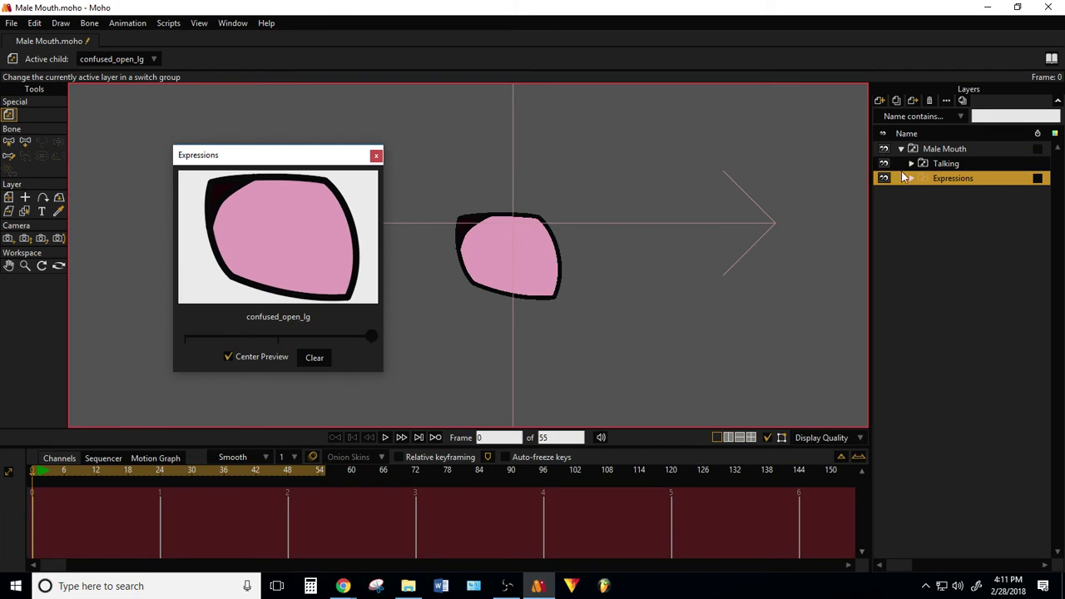
drag(372, 338, 338, 326)
click(929, 164)
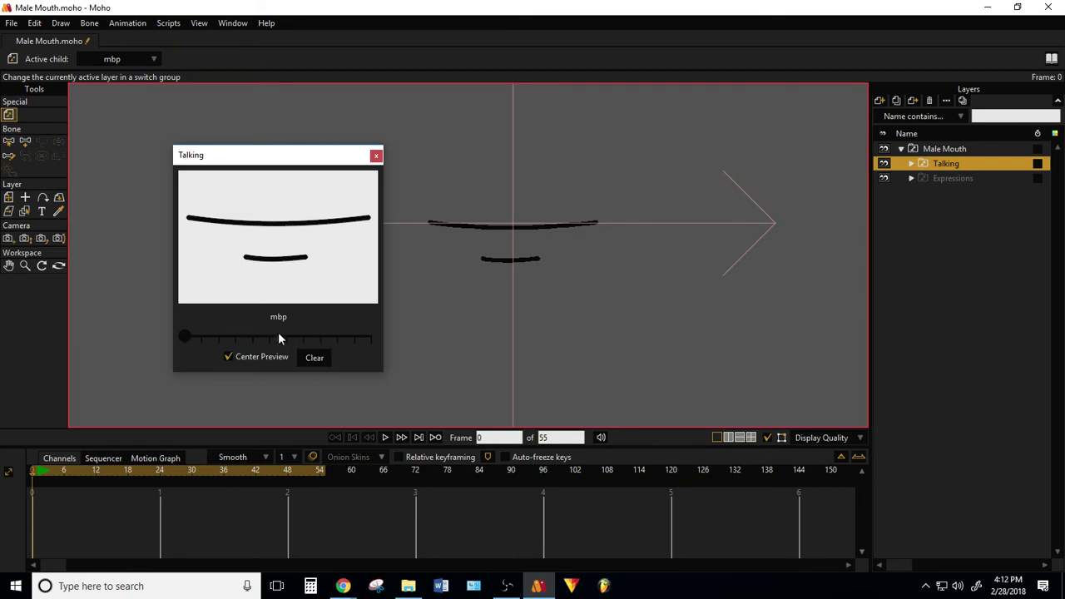
click(948, 178)
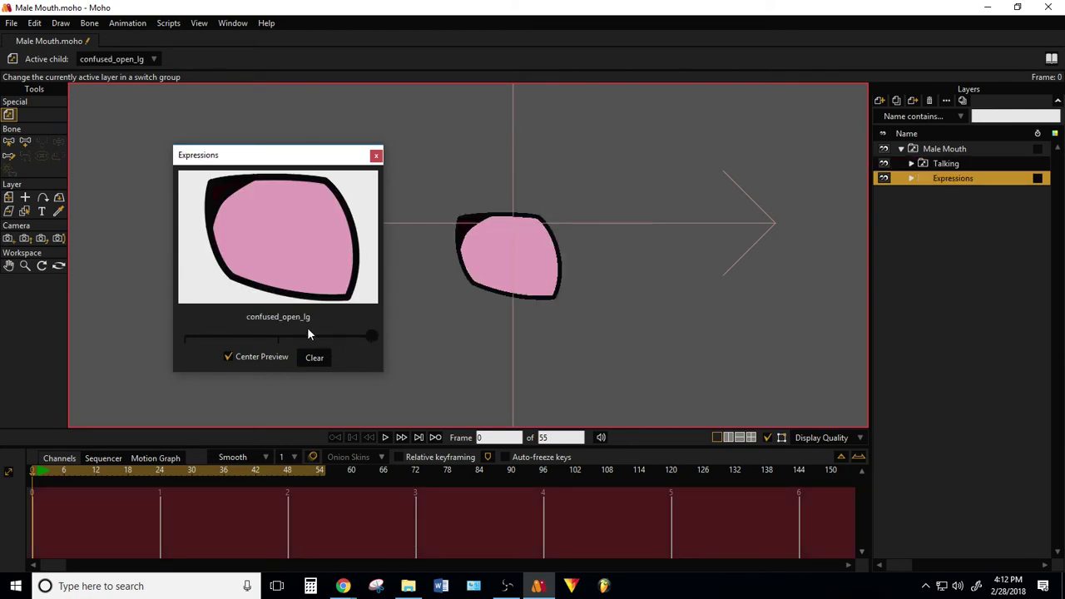
click(929, 164)
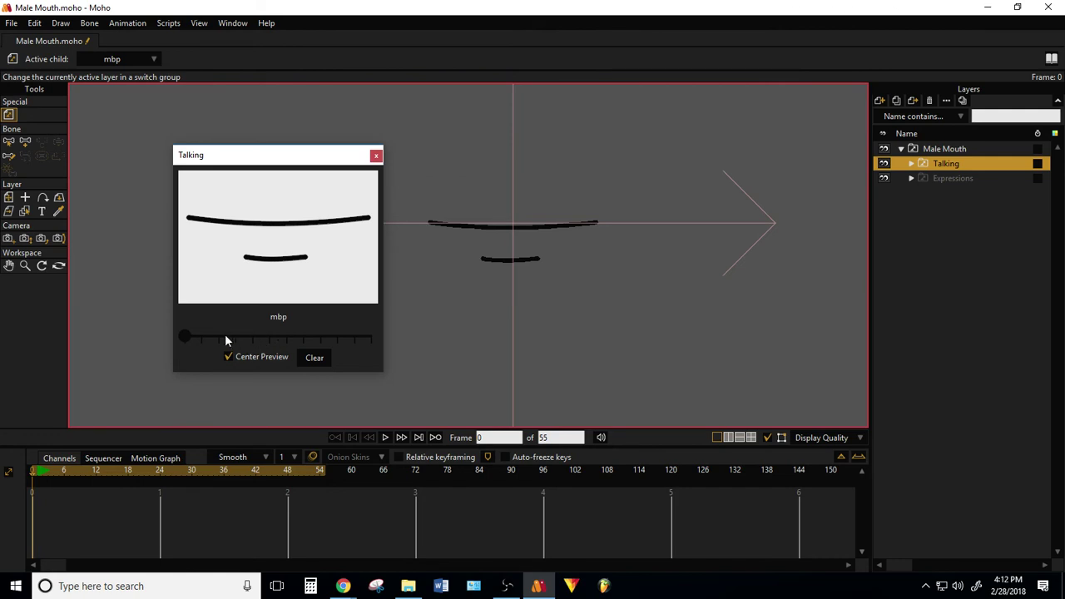
Preview the etc and u mouth shapes with the Switch Selection slider.
mouse_move(190, 337)
mouse_down()
mouse_move(199, 338)
mouse_move(189, 341)
mouse_up()
drag(183, 339, 282, 348)
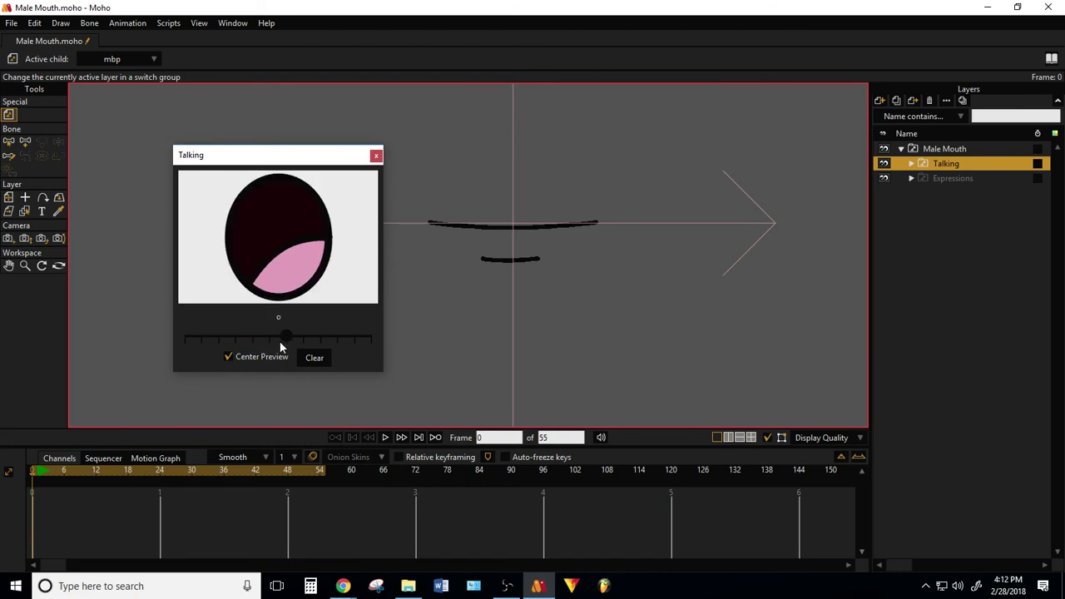
drag(281, 346, 185, 338)
click(911, 164)
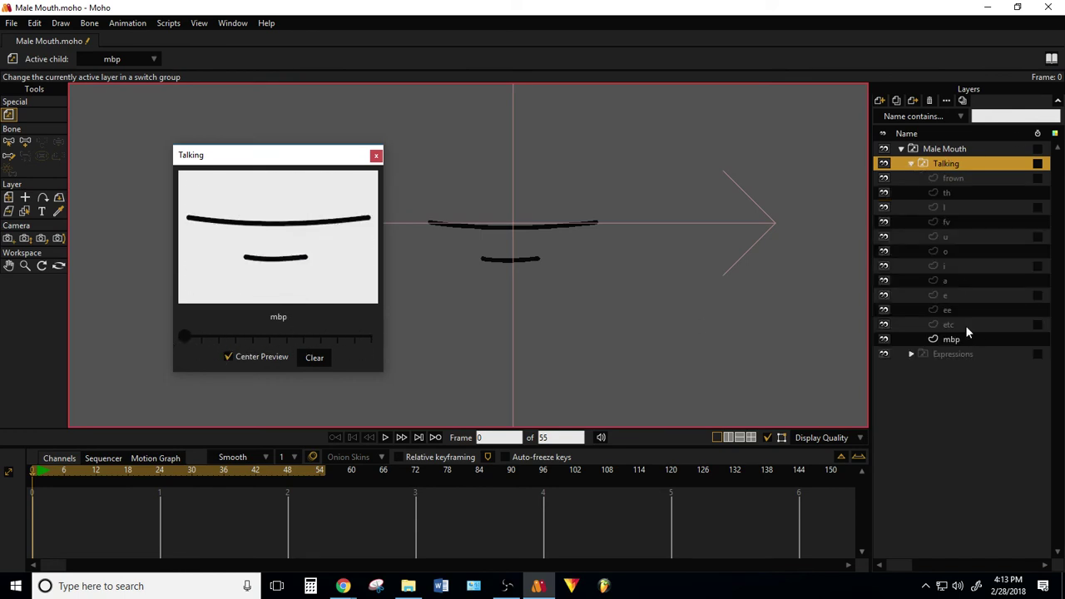
click(949, 193)
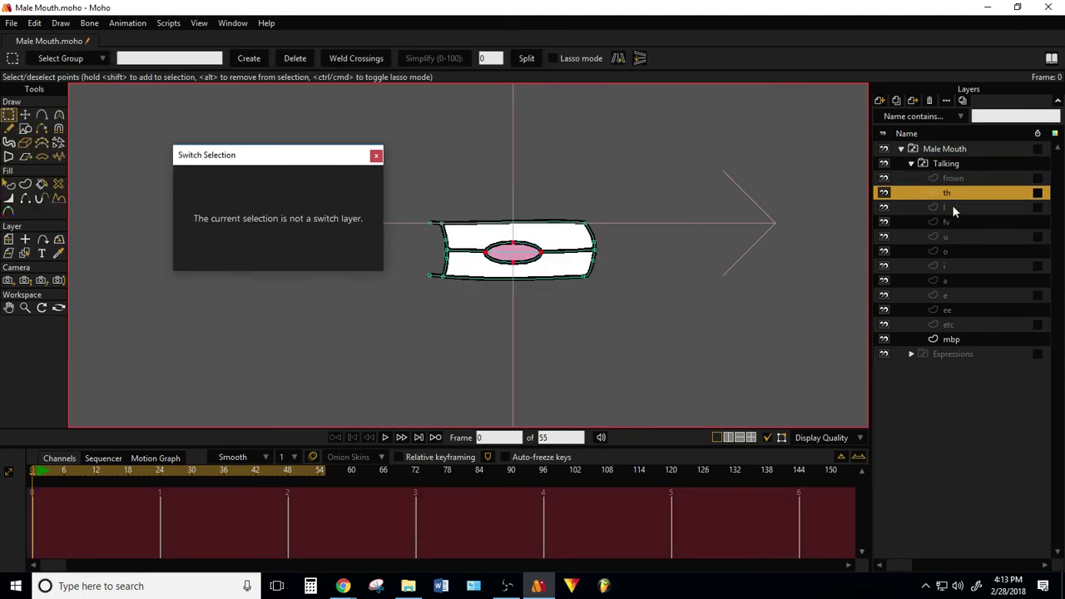
ctrl+click(953, 208)
mouse_move(951, 210)
mouse_down()
mouse_move(960, 337)
mouse_move(956, 239)
mouse_up()
click(952, 238)
key(ctrl+z)
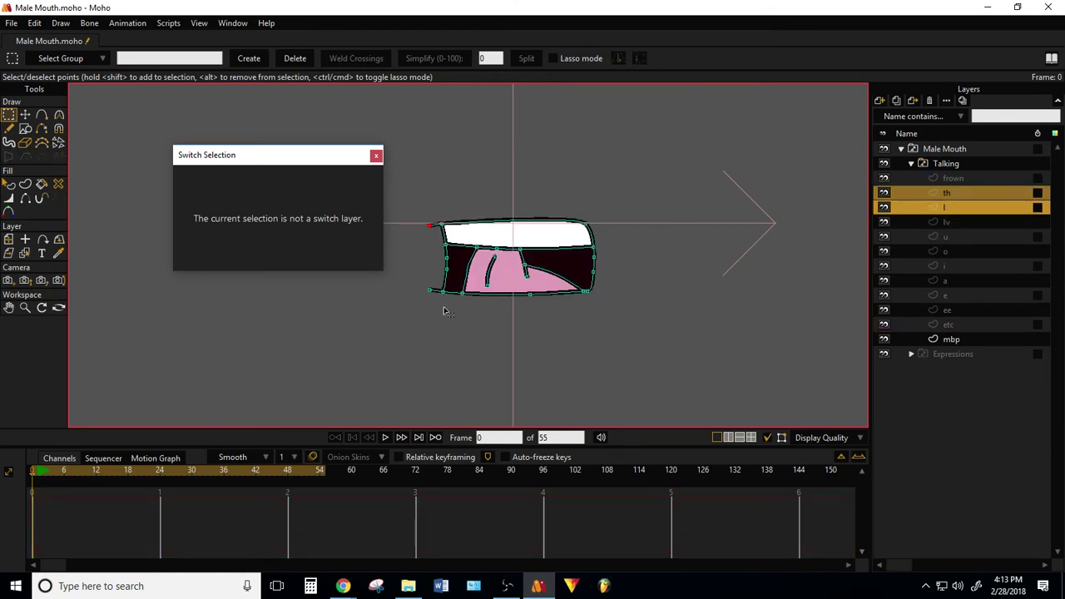
click(958, 163)
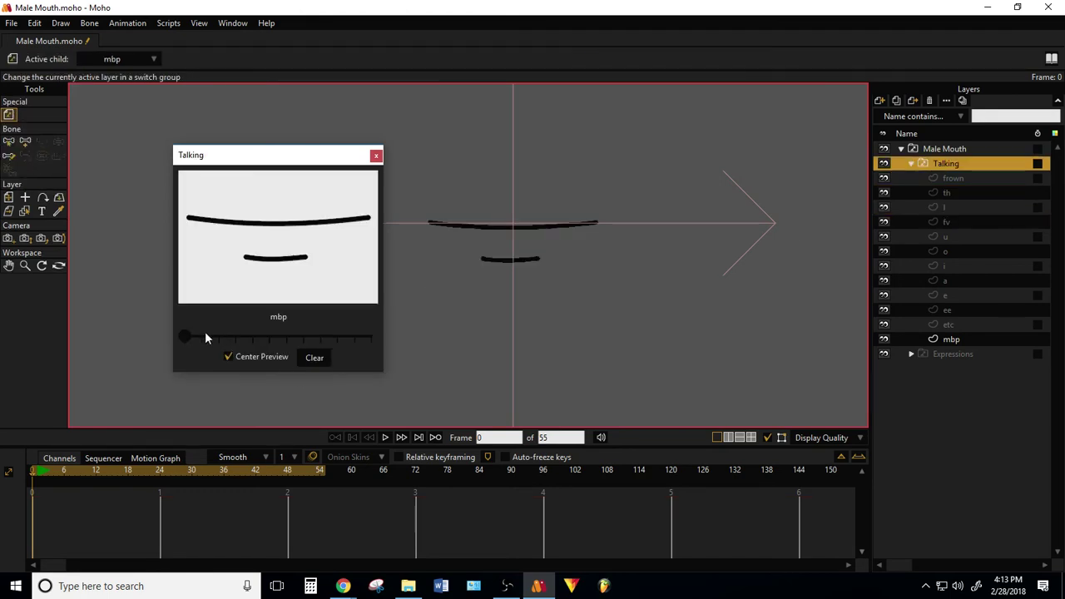
Cycle the Talking mouth to the ee shape and step forward to frame 1.
drag(200, 337, 306, 336)
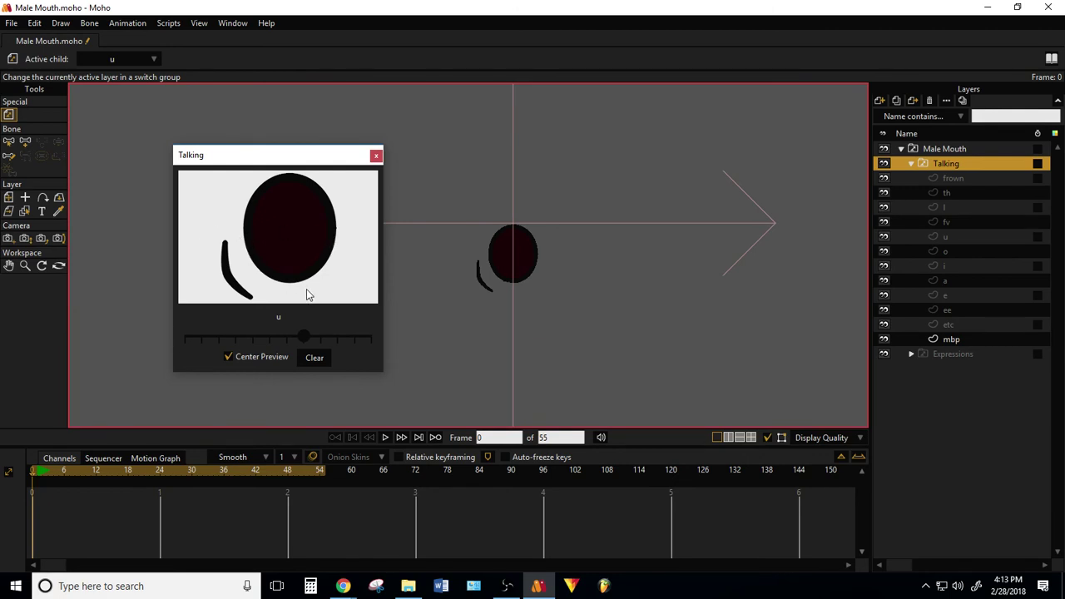
drag(304, 337, 232, 345)
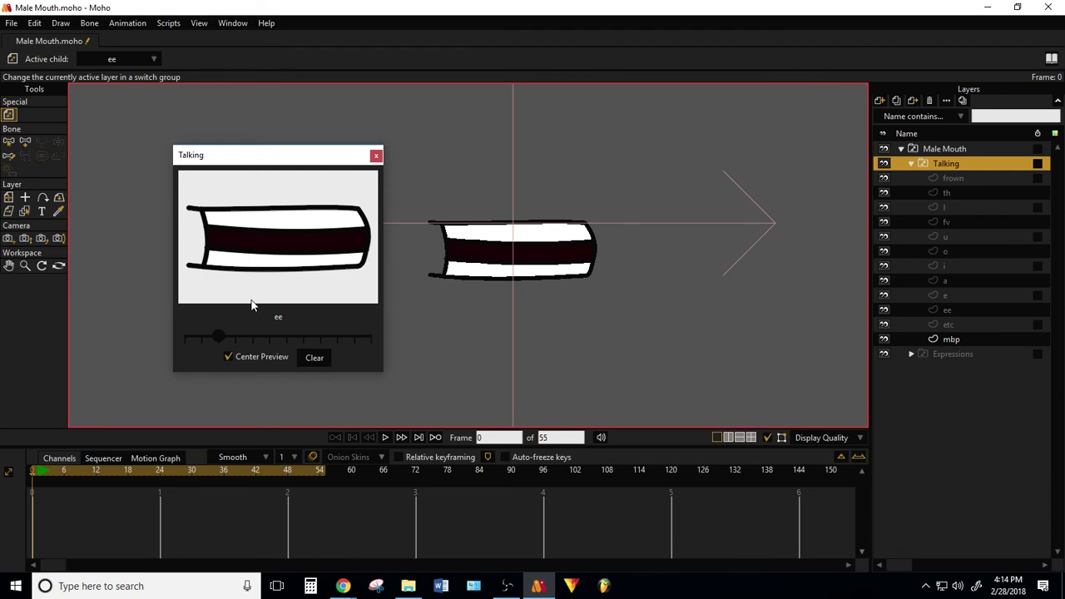
key(ctrl+Right)
key(ctrl+Right)
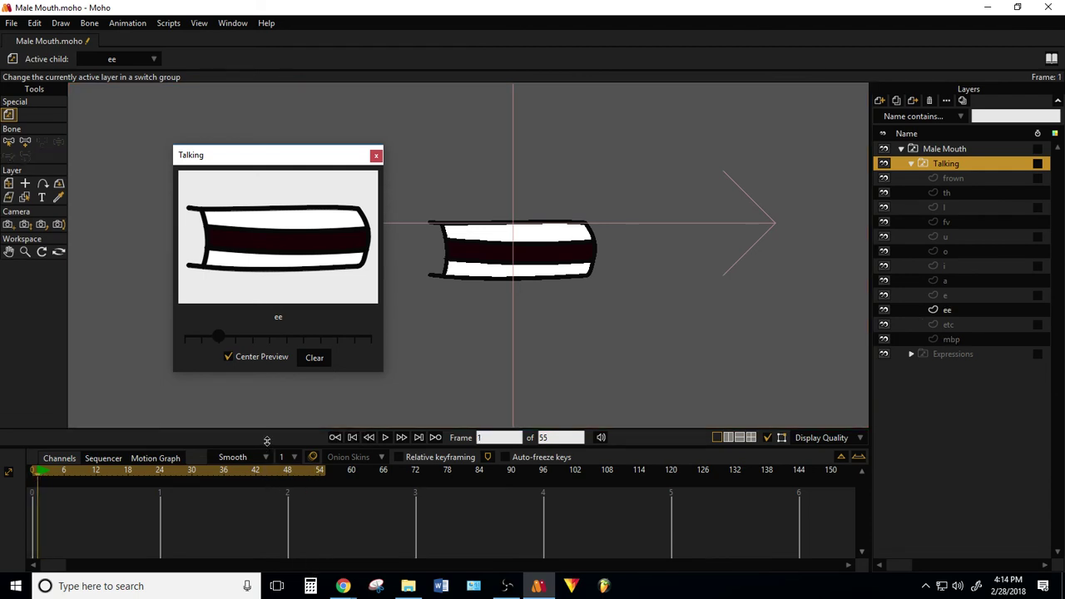
Enlarge the timeline, advance to frame 3, and key the i then u mouth shapes.
drag(269, 417, 281, 274)
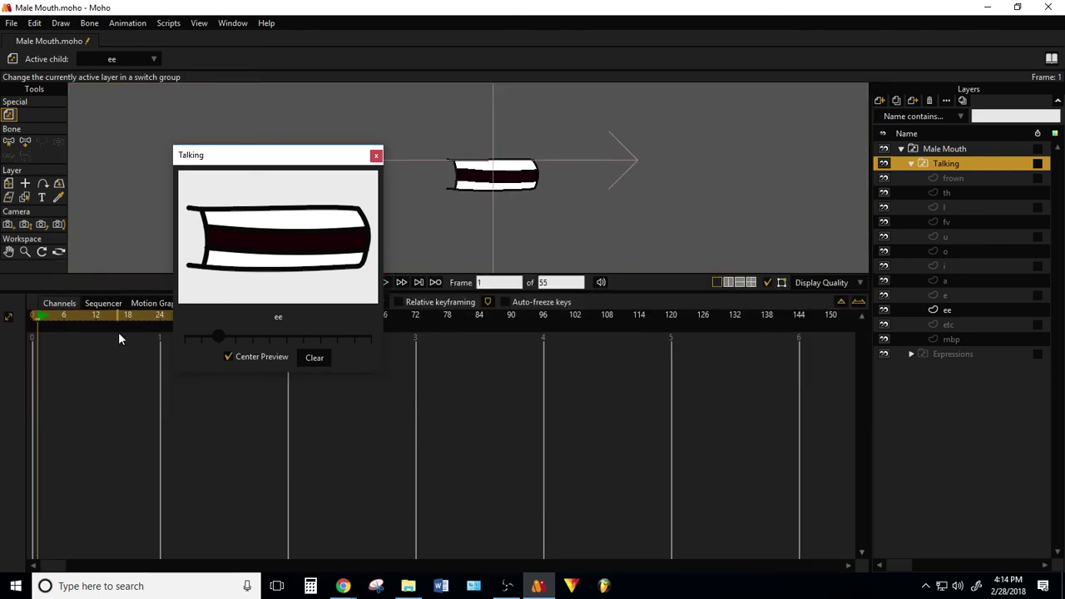
key(ctrl+Right)
key(ctrl+Right)
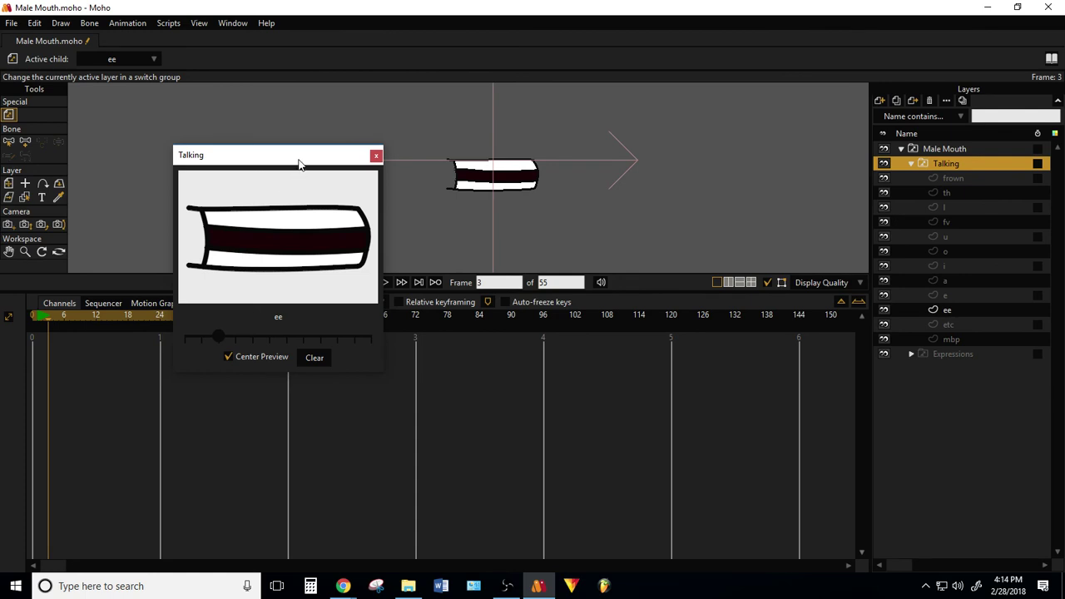
drag(298, 163, 709, 131)
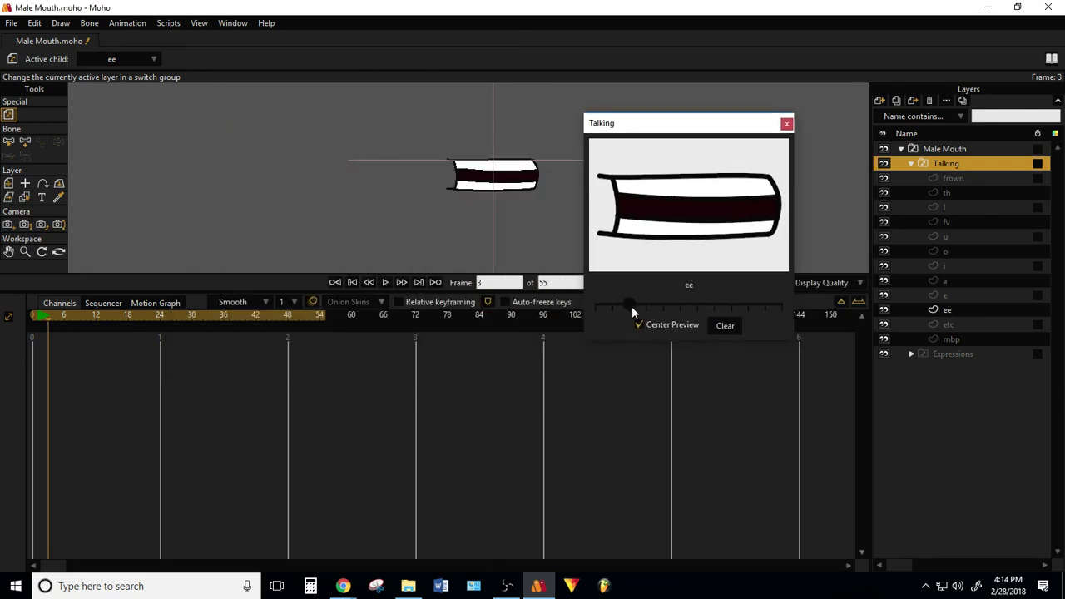
mouse_move(631, 306)
mouse_down()
mouse_move(684, 305)
mouse_move(637, 303)
mouse_up()
drag(722, 305, 674, 309)
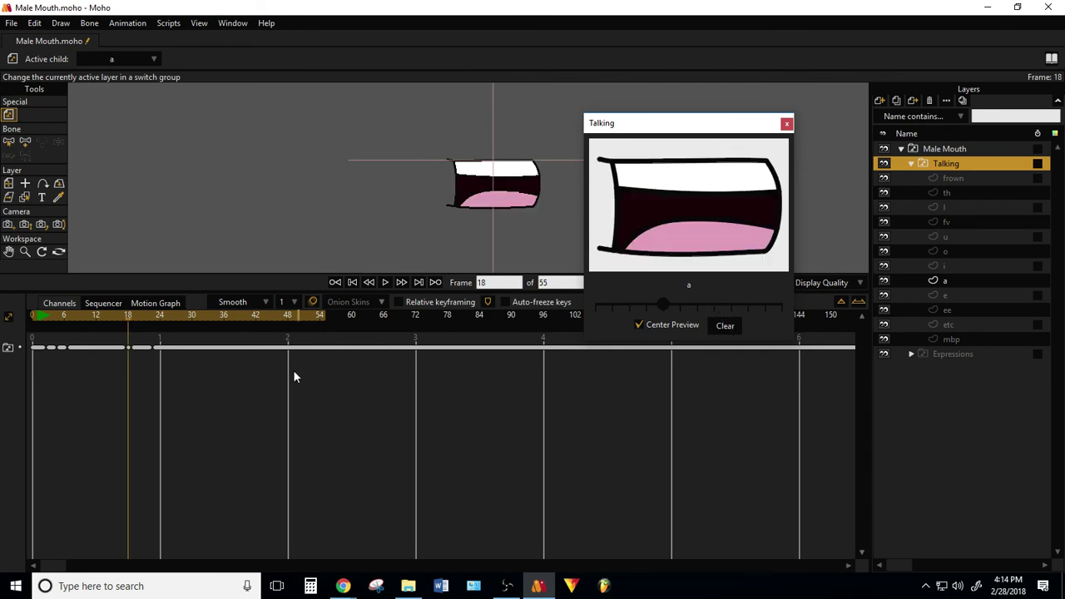
click(129, 346)
click(135, 349)
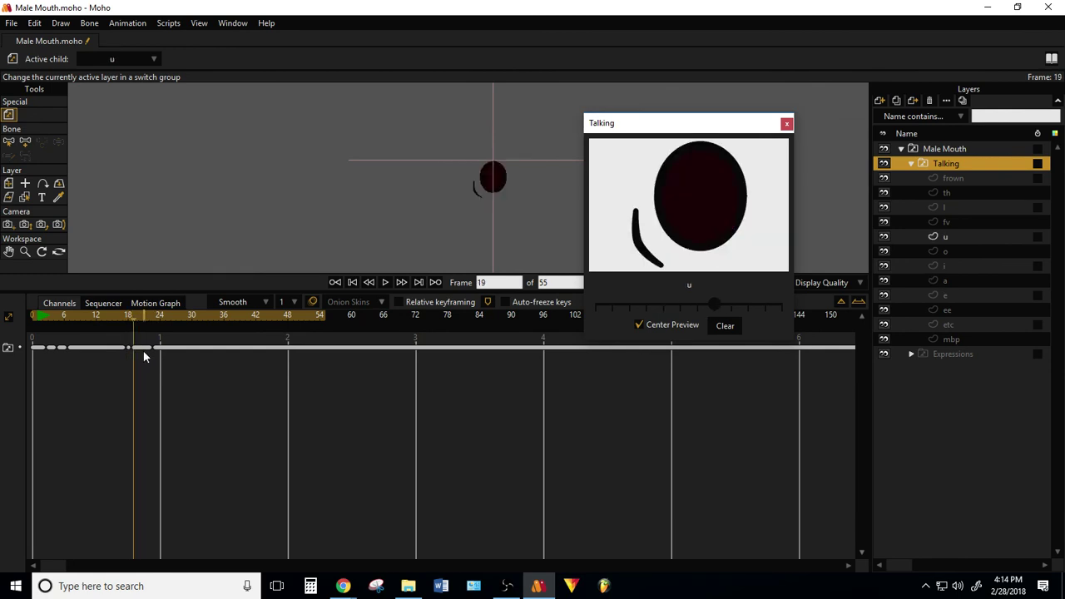
key(ctrl+Left)
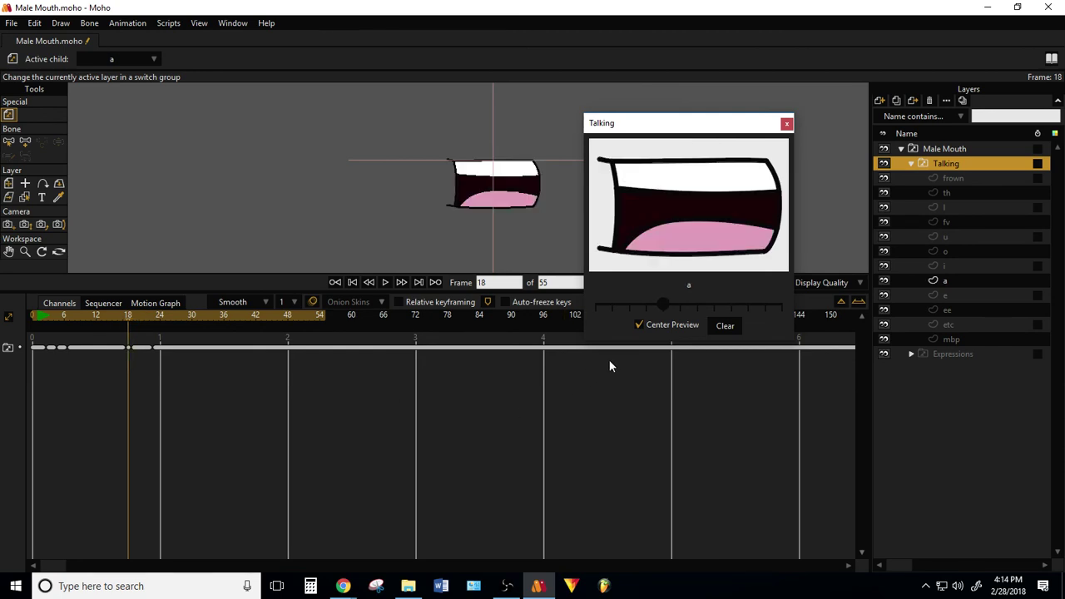
key(ctrl+Right)
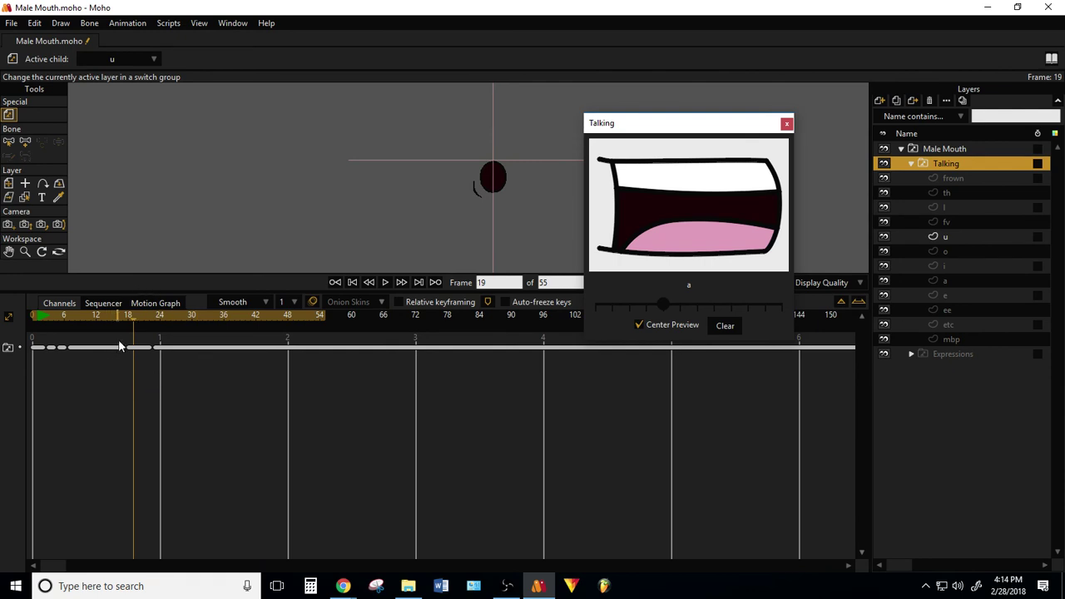
key(ctrl+Left)
key(ctrl+Left)
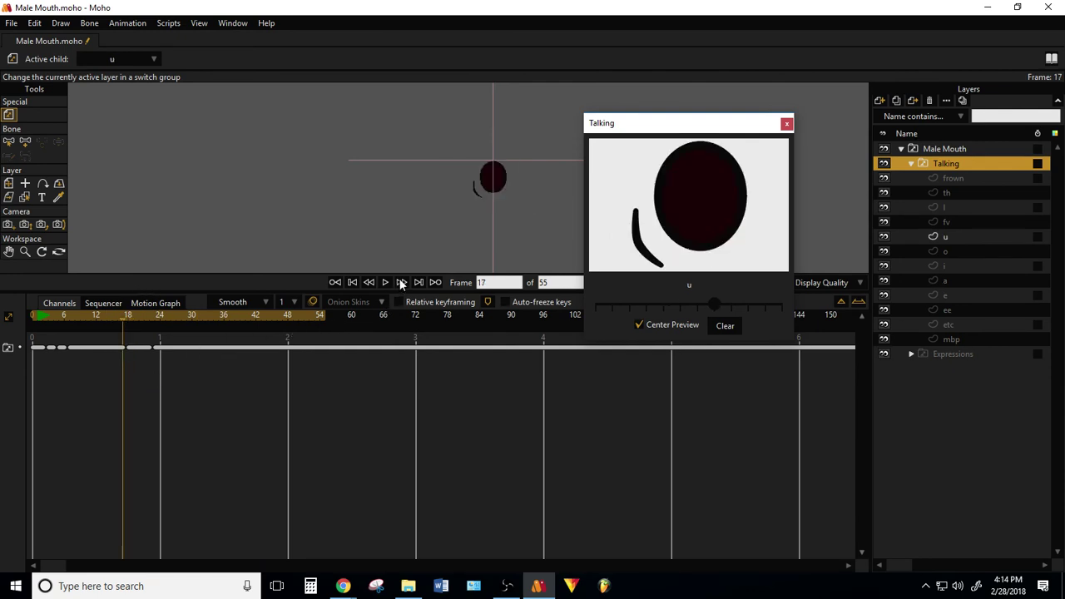
drag(688, 134, 548, 152)
key(ctrl+Left)
key(ctrl+Left)
key(ctrl+Left)
key(ctrl+Left)
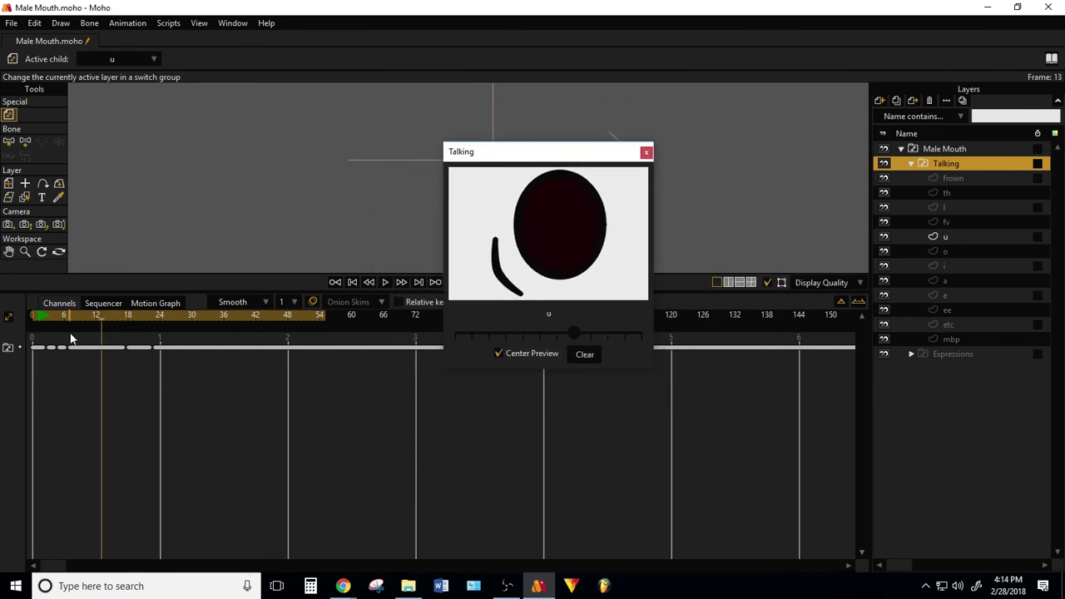
Step through the frames to frame 31 and key another mouth shape on the Talking layer.
key(ctrl+Left)
key(ctrl+Left)
key(ctrl+Left)
key(ctrl+Left)
key(ctrl+Right)
key(ctrl+Right)
key(ctrl+Right)
key(ctrl+Right)
key(ctrl+Right)
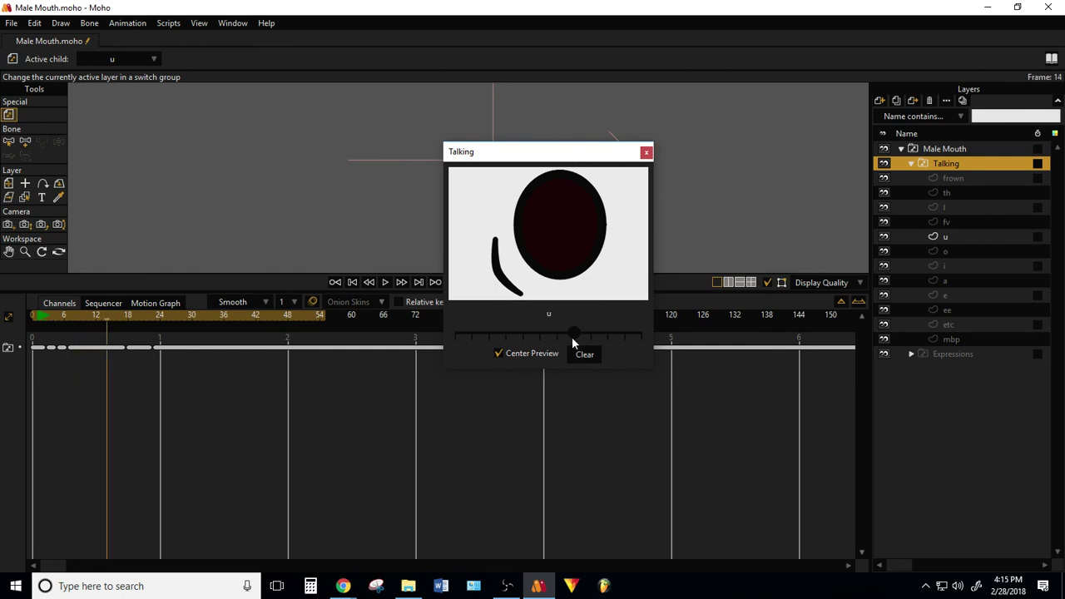
key(ctrl+Right)
key(ctrl+Right)
key(ctrl+Right)
key(ctrl+Right)
key(ctrl+Right)
key(ctrl+Right)
key(ctrl+Right)
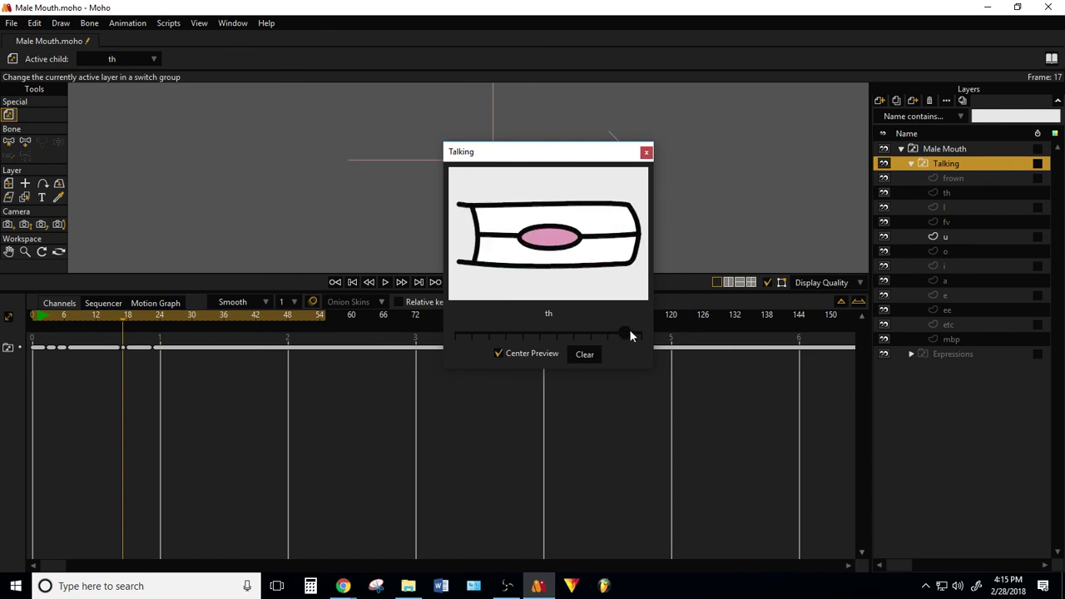
key(ctrl+Left)
key(ctrl+Left)
key(ctrl+Left)
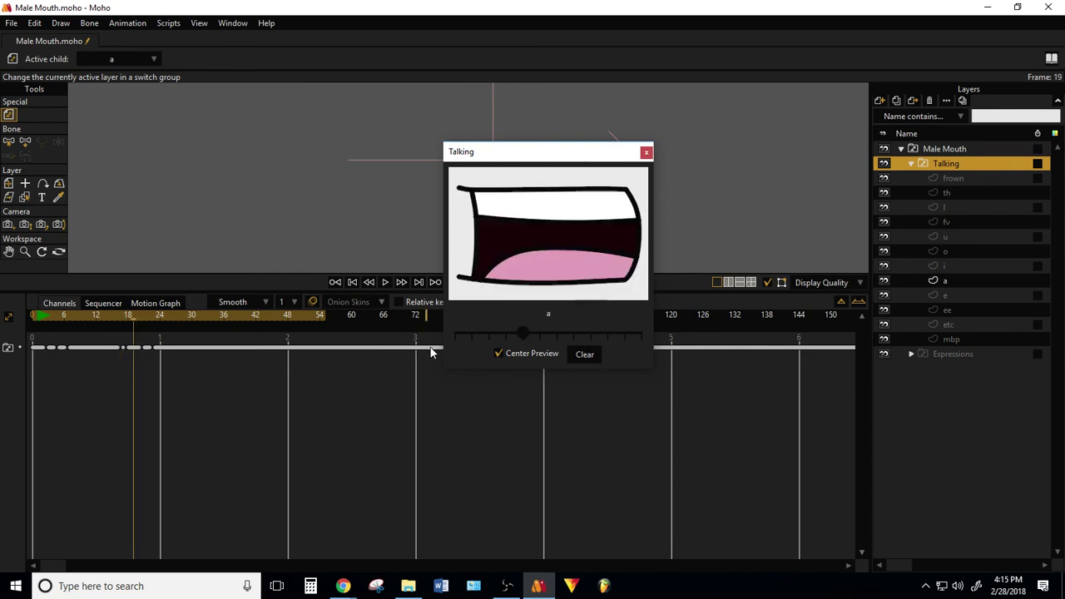
key(ctrl+Right)
key(ctrl+Right)
key(ctrl+Right)
key(ctrl+Right)
key(ctrl+Right)
key(ctrl+Right)
key(ctrl+Right)
key(ctrl+Right)
key(ctrl+Right)
key(ctrl+Right)
key(ctrl+Right)
key(ctrl+Right)
key(ctrl+Right)
key(ctrl+Right)
key(ctrl+Right)
key(ctrl+Right)
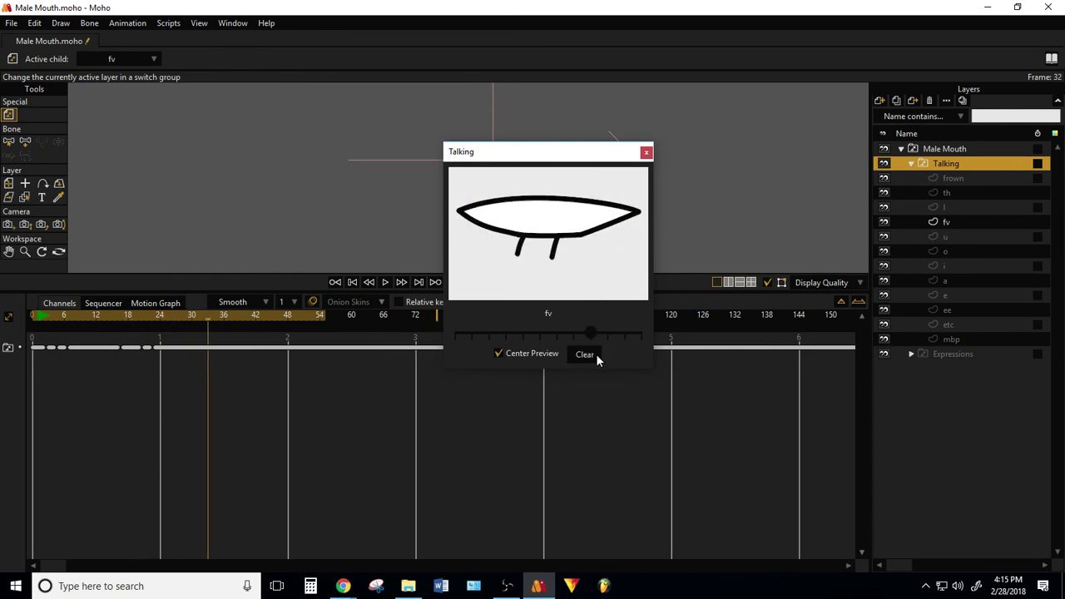
key(ctrl+Right)
key(ctrl+Right)
key(ctrl+Right)
key(ctrl+Right)
key(ctrl+Right)
key(ctrl+Right)
key(ctrl+Right)
key(ctrl+Left)
key(ctrl+Left)
key(ctrl+Left)
key(ctrl+Left)
key(ctrl+Left)
key(ctrl+Left)
key(ctrl+Left)
key(ctrl+Left)
key(ctrl+Left)
key(ctrl+Left)
key(ctrl+Left)
key(ctrl+Left)
key(ctrl+Left)
key(ctrl+Left)
key(ctrl+Left)
key(ctrl+Left)
key(ctrl+Left)
key(ctrl+Left)
key(ctrl+Left)
key(ctrl+Left)
key(ctrl+Left)
key(ctrl+Left)
key(ctrl+Left)
key(ctrl+Left)
key(ctrl+Left)
key(ctrl+Right)
key(ctrl+Right)
key(ctrl+Right)
key(ctrl+Right)
key(ctrl+Right)
key(ctrl+Right)
key(ctrl+Right)
key(ctrl+Right)
key(ctrl+Right)
key(ctrl+Right)
key(ctrl+Right)
key(ctrl+Right)
key(ctrl+Right)
key(ctrl+Right)
key(ctrl+Right)
key(ctrl+Right)
key(ctrl+Right)
key(ctrl+Right)
key(ctrl+Right)
key(ctrl+Right)
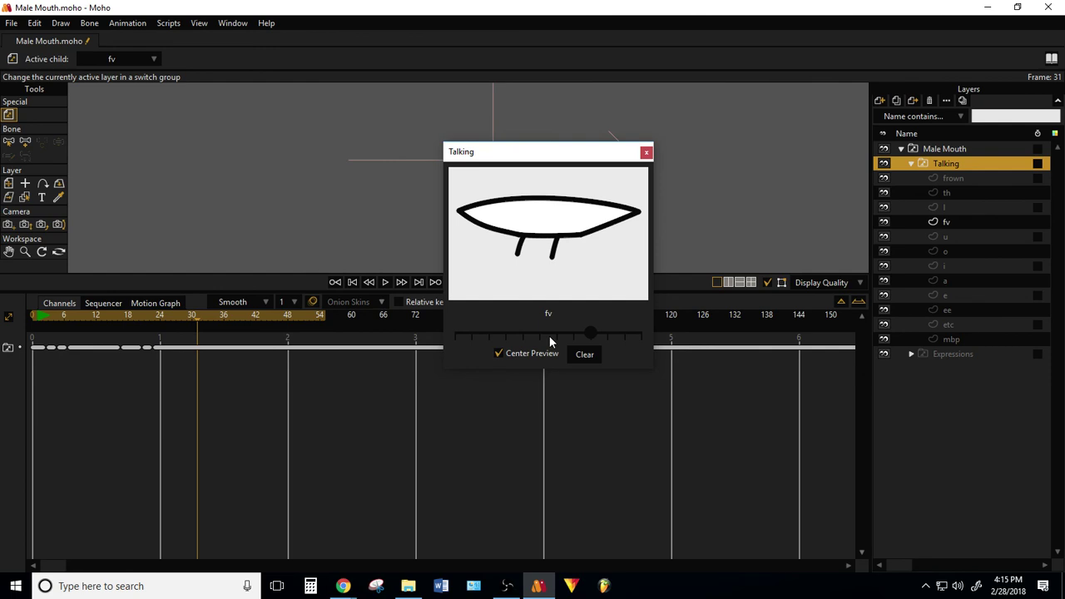
mouse_move(550, 337)
mouse_down()
mouse_move(467, 338)
mouse_move(534, 342)
mouse_up()
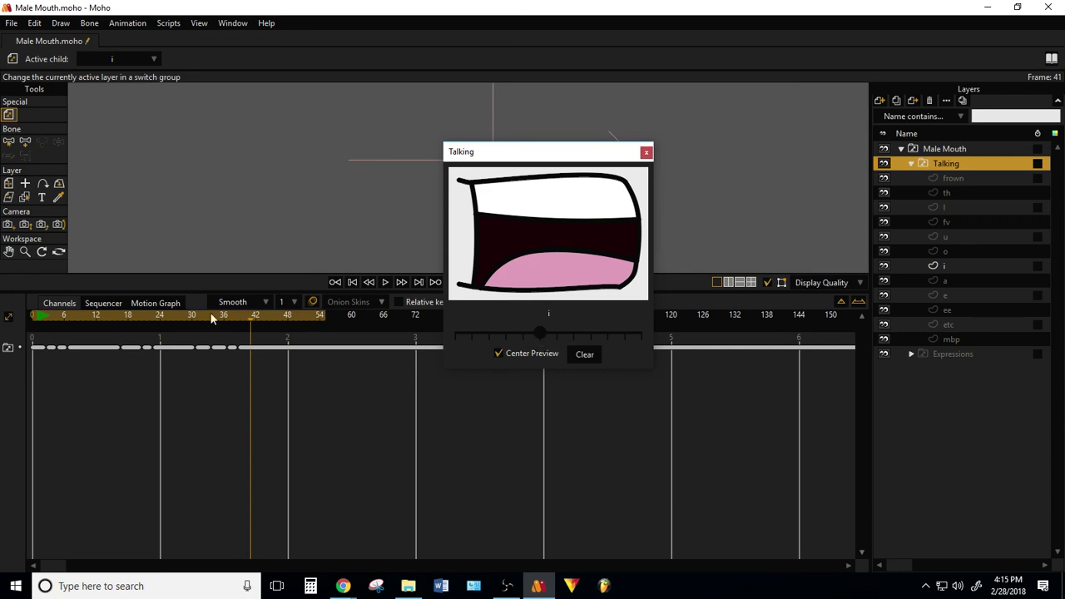
drag(499, 152, 459, 116)
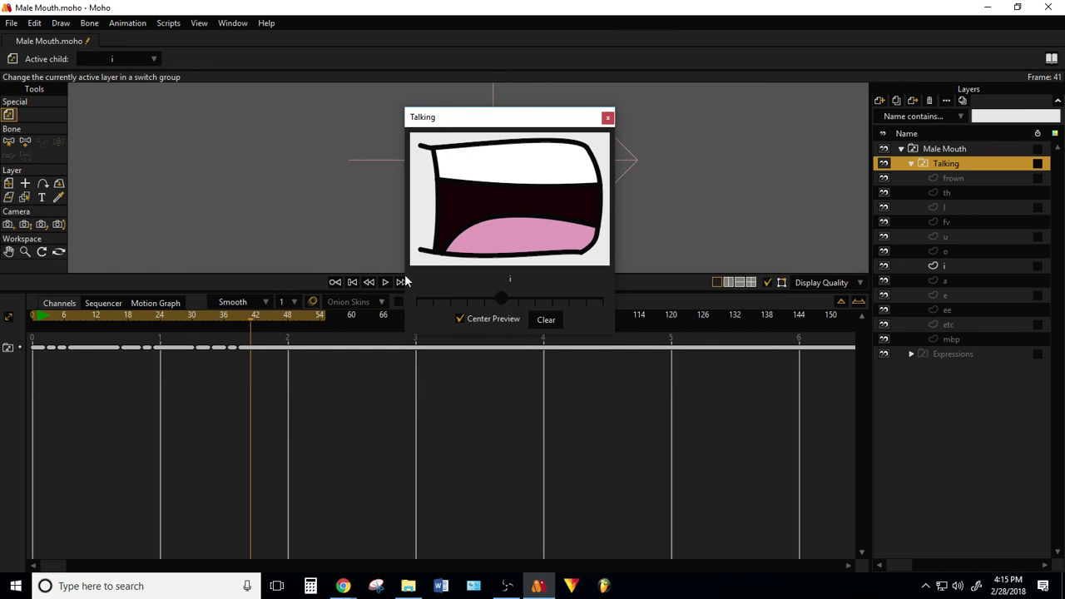
Play the lip-sync from frame 1, then box-select and delete all Talking switch keyframes.
drag(487, 119, 454, 134)
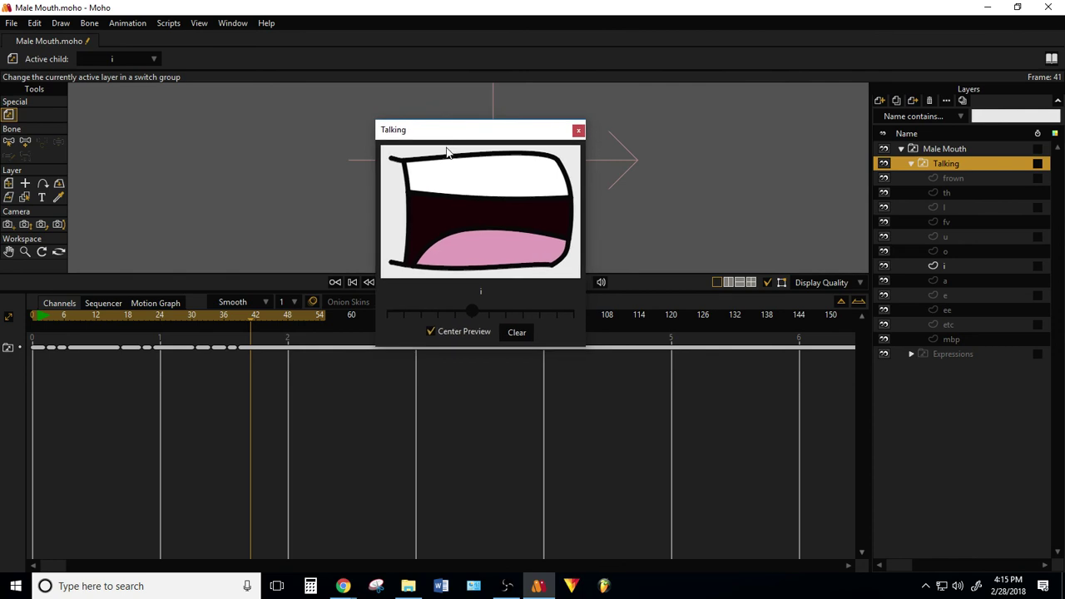
click(526, 332)
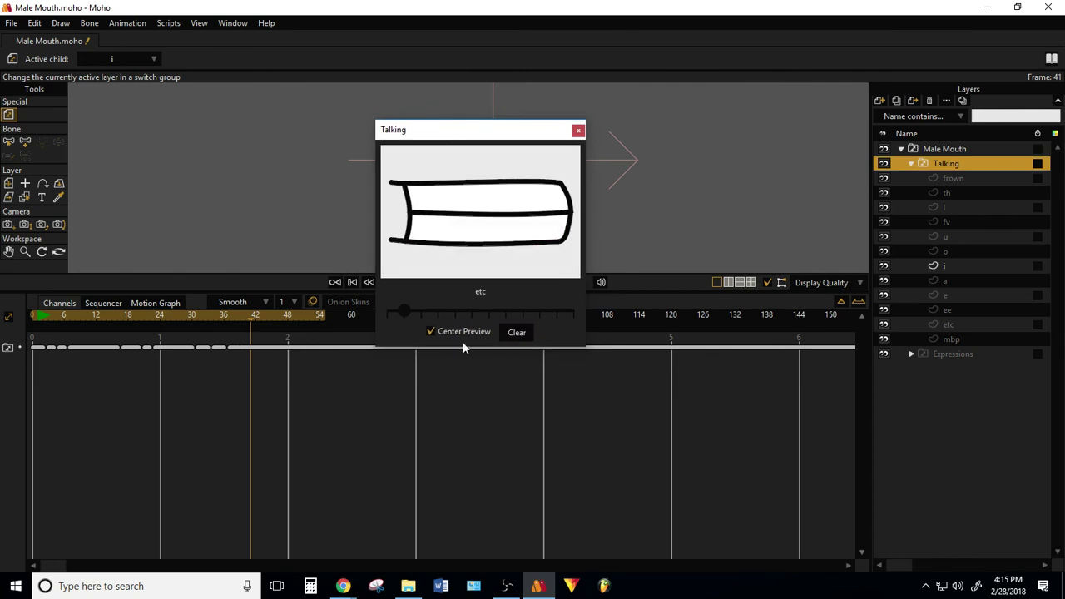
click(37, 318)
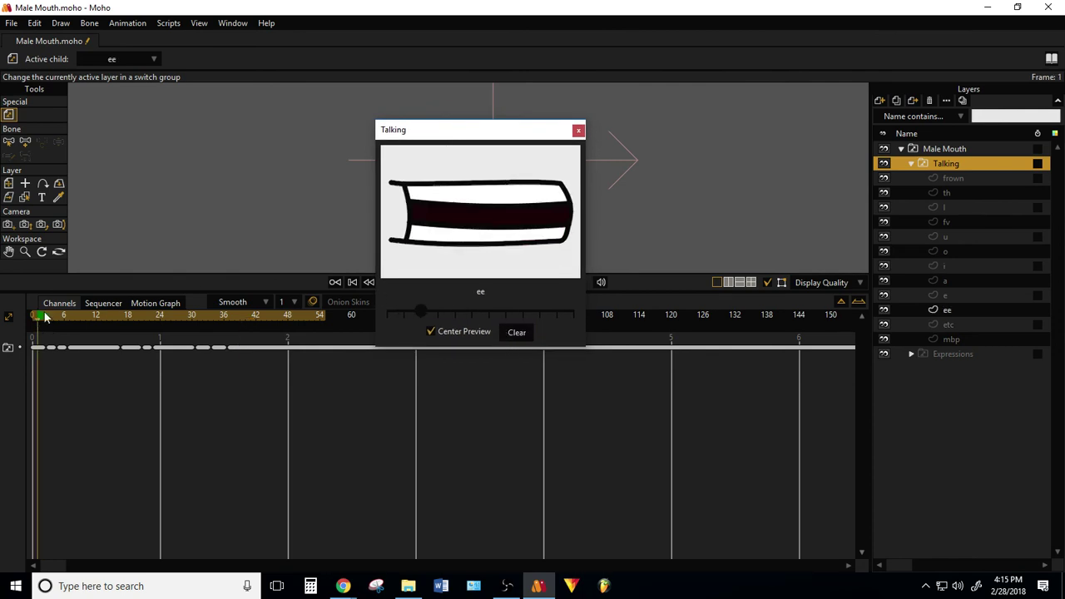
key(space)
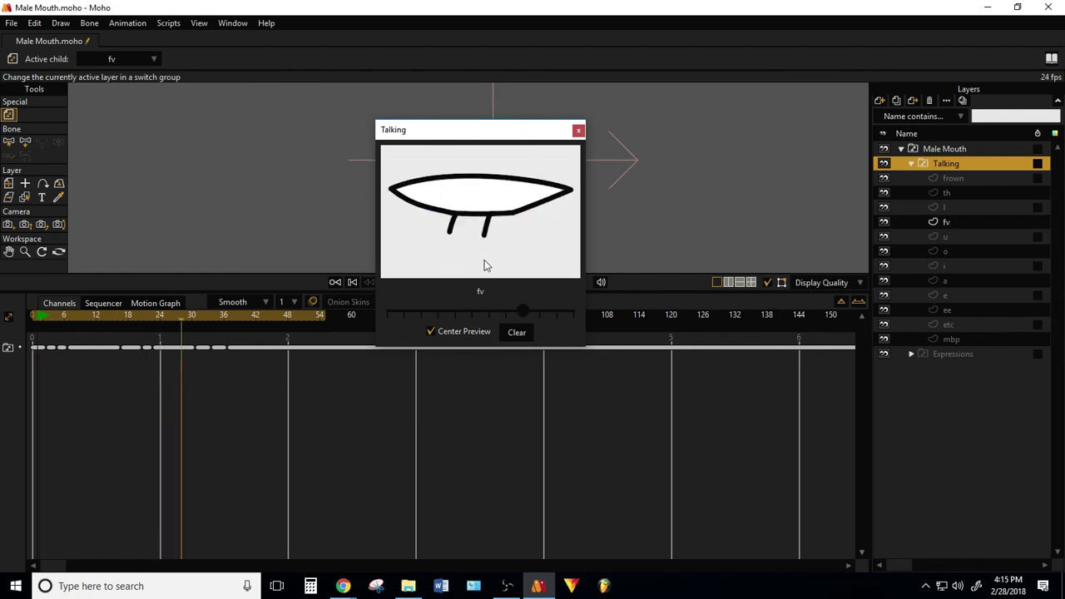
key(space)
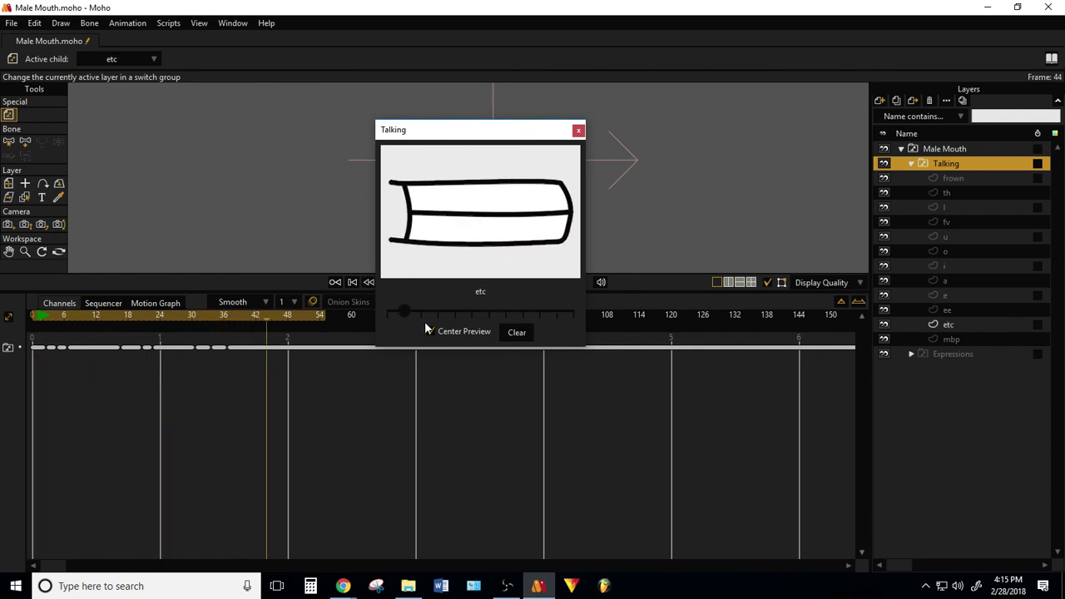
drag(243, 336, 45, 365)
key(Delete)
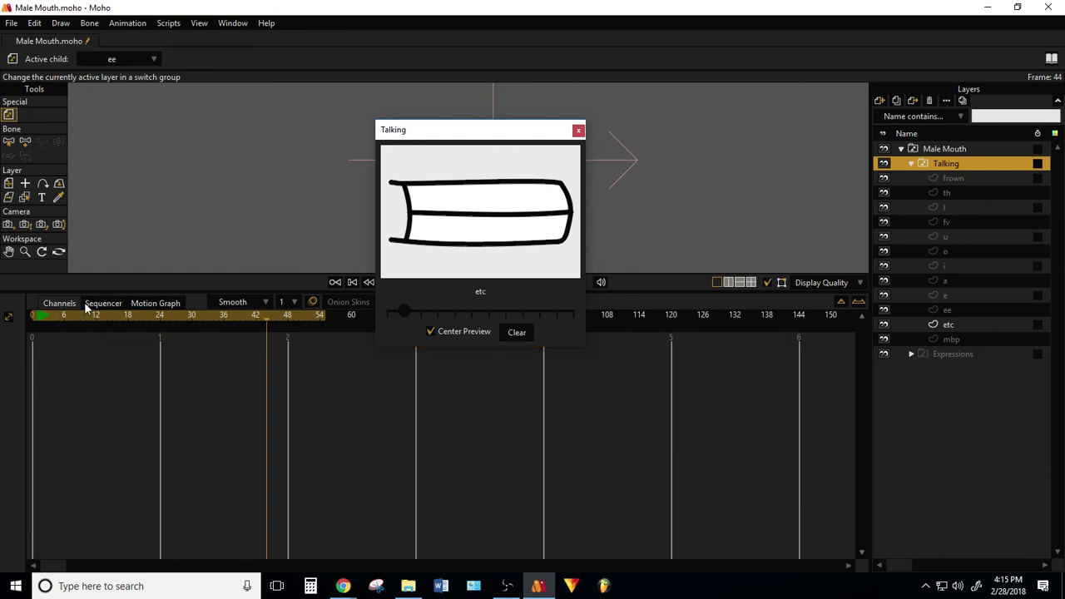